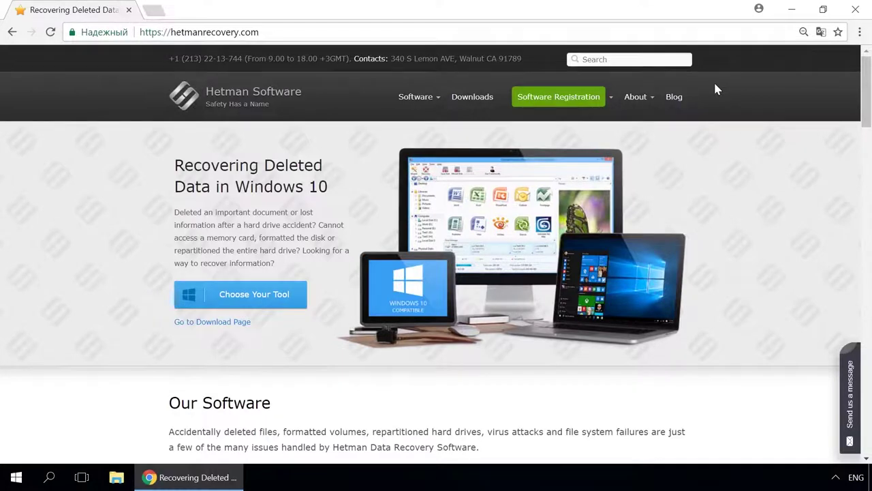
# Step: Open the Partition Recovery product page on the Hetman Software website
pyautogui.moveTo(417, 117)
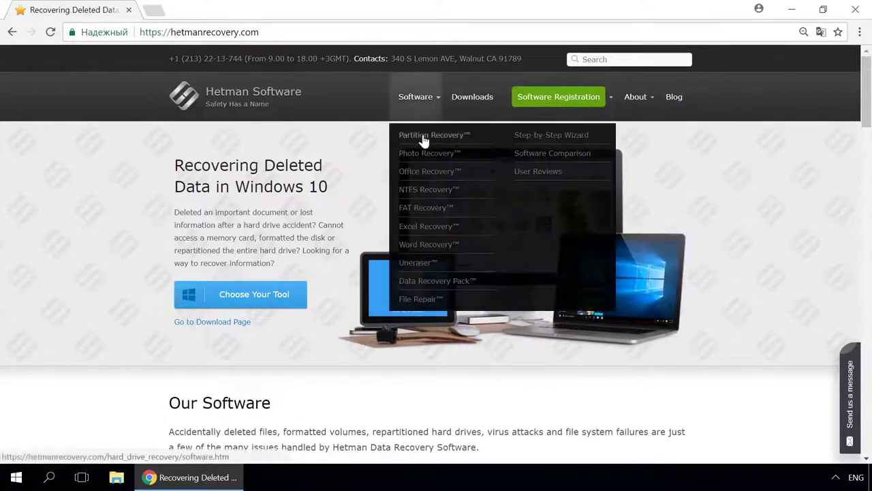
pyautogui.click(423, 137)
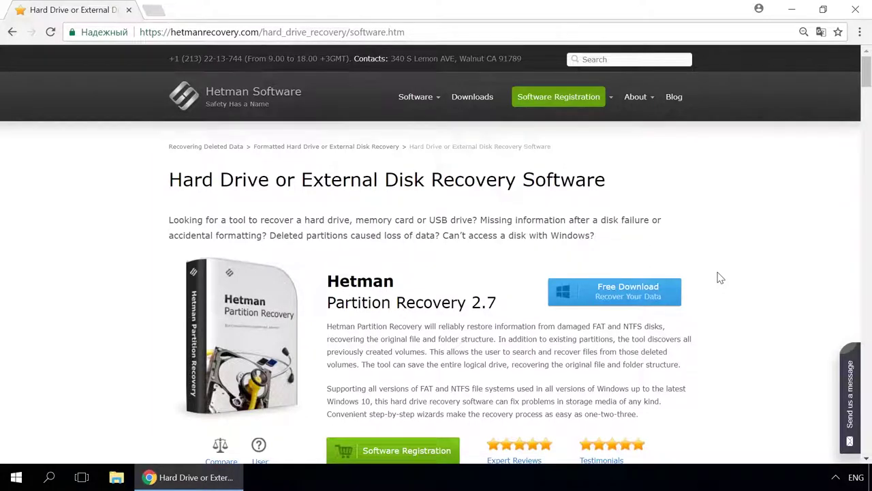
# Step: Open the blog article on creating a storage space or mirrored volume in Windows and read its section on creating a storage space
pyautogui.click(672, 96)
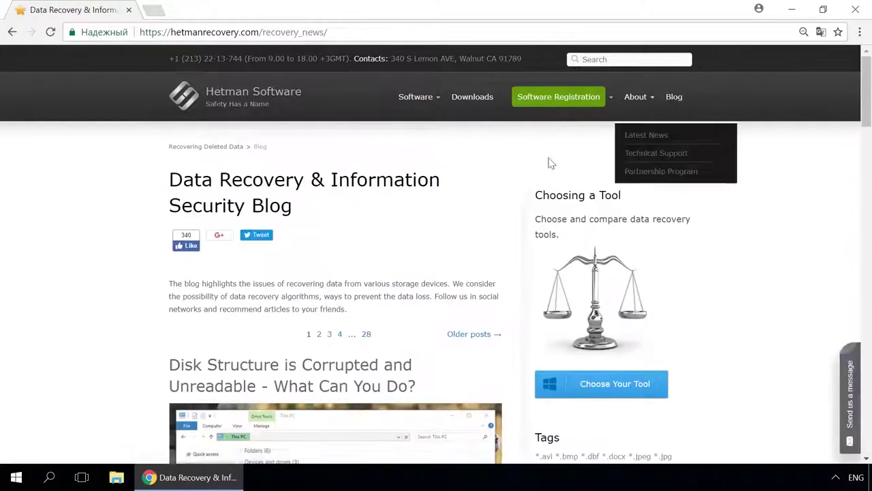
pyautogui.scroll(-8, 452, 214)
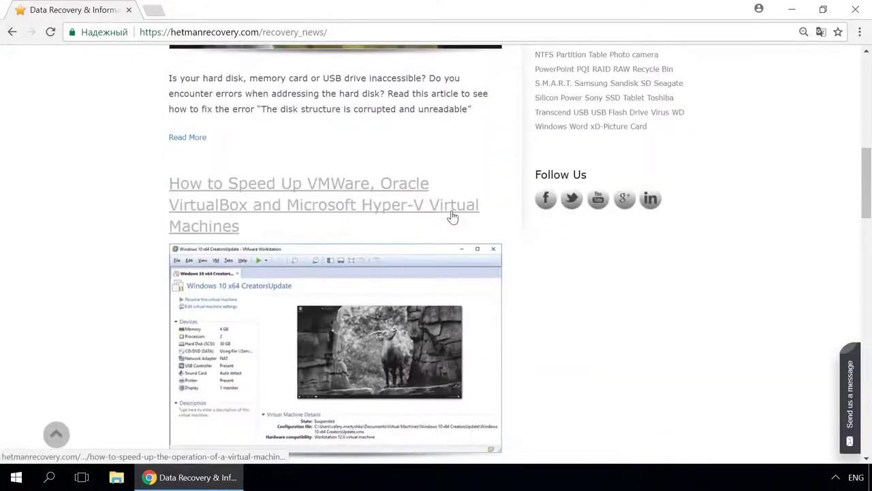
pyautogui.scroll(-6, 452, 216)
pyautogui.click(431, 197)
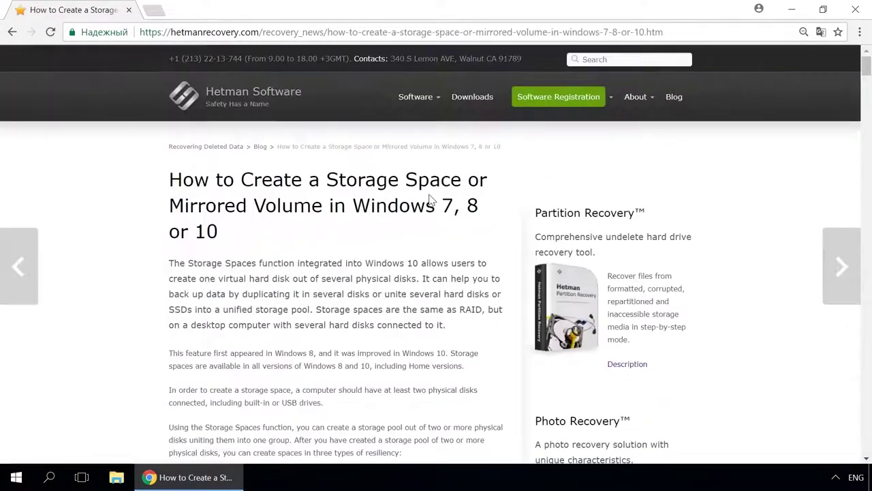
pyautogui.scroll(-8, 431, 200)
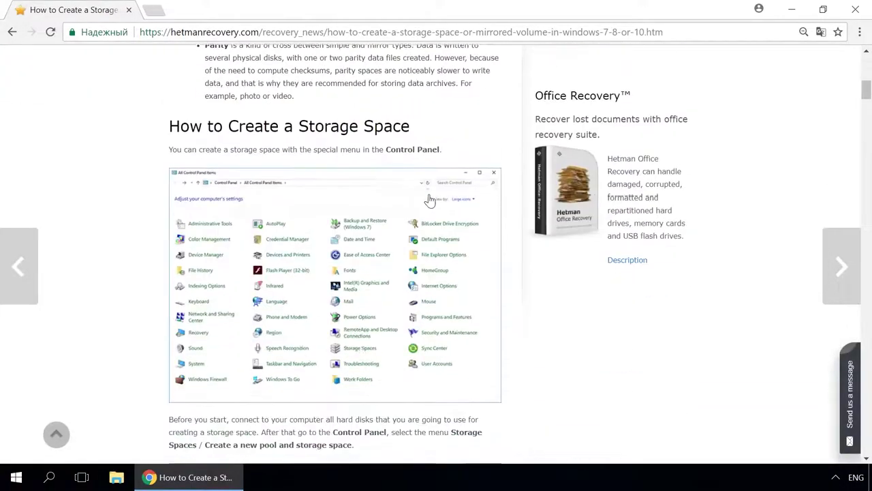
pyautogui.scroll(-2, 436, 204)
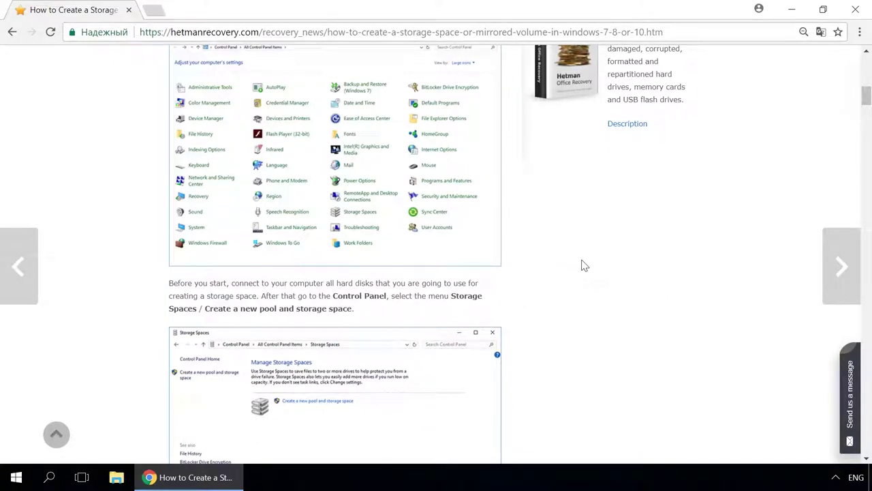
pyautogui.click(849, 383)
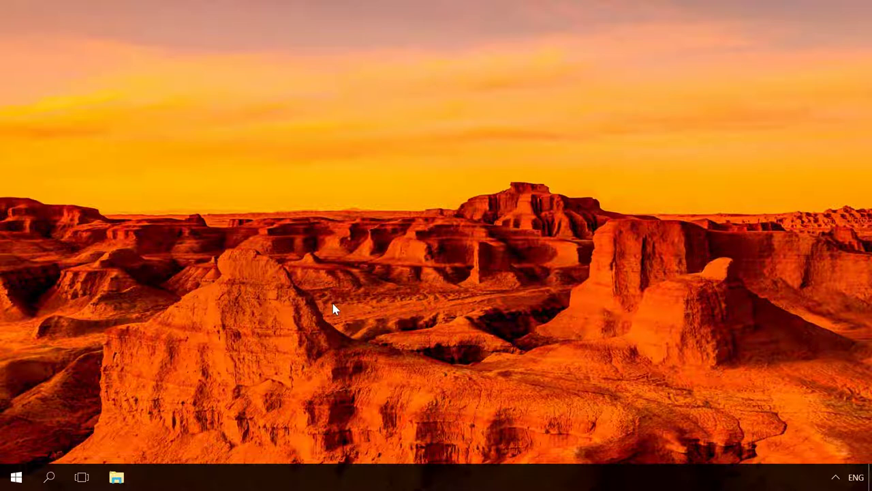
# Step: Open the Power & sleep page of the Windows system settings
pyautogui.click(15, 477)
pyautogui.click(16, 415)
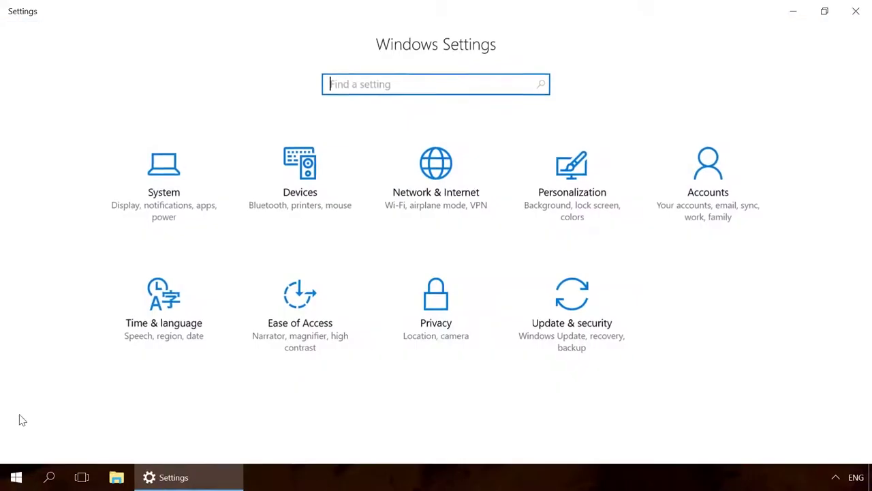
pyautogui.click(159, 203)
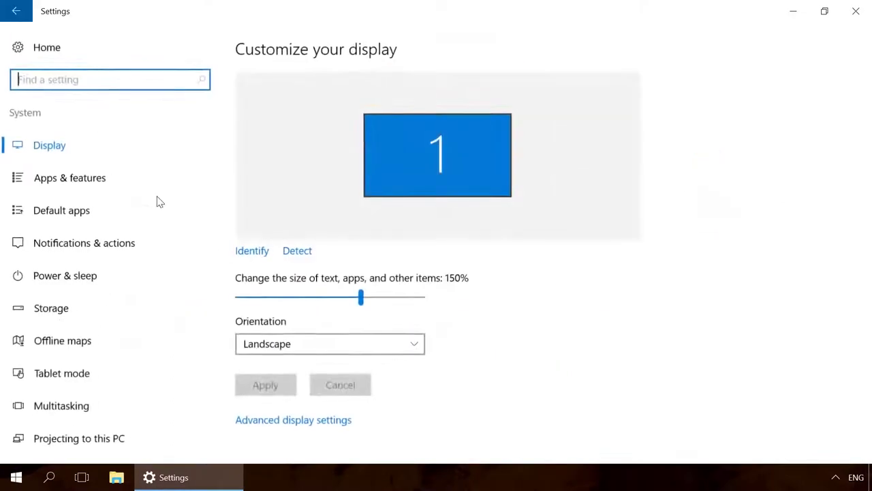
pyautogui.click(64, 278)
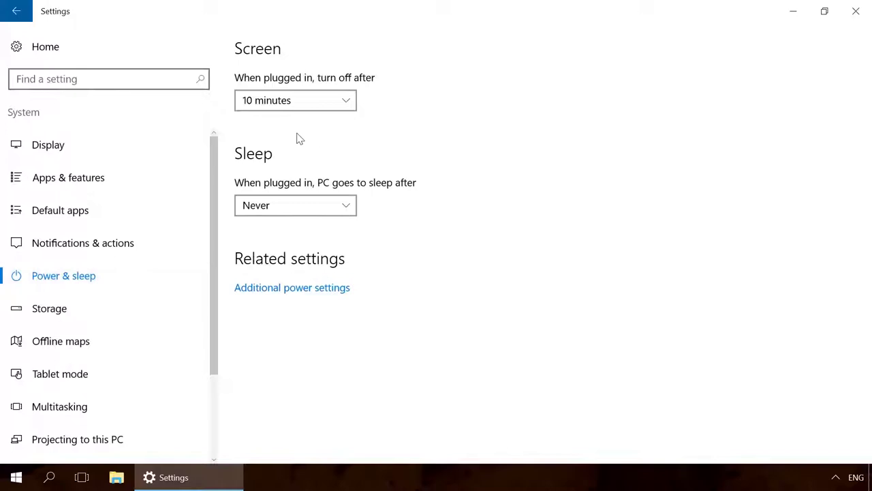
# Step: Review the screen turn-off choices and set the PC to never go to sleep when plugged in
pyautogui.click(291, 102)
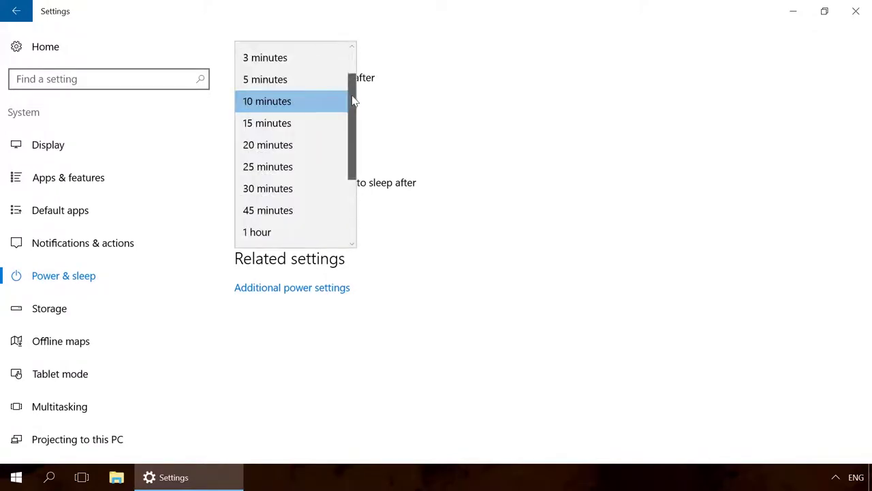
pyautogui.moveTo(352, 101); pyautogui.dragTo(353, 146)
pyautogui.click(427, 125)
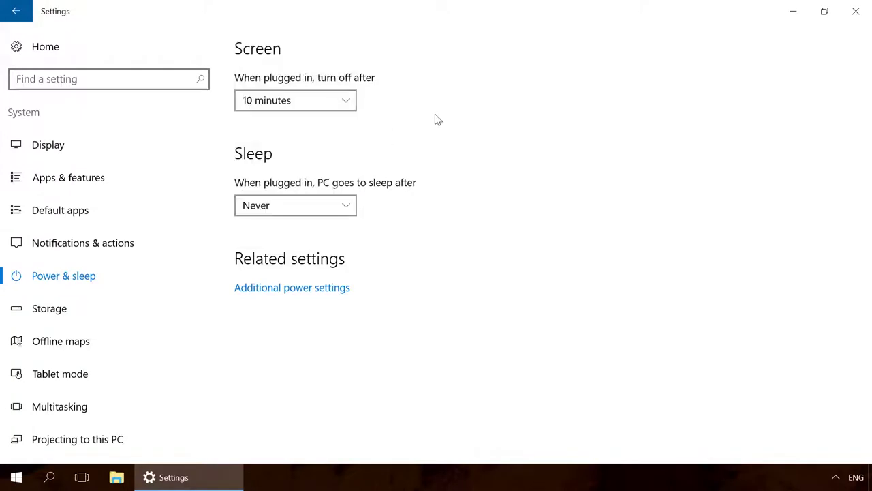
pyautogui.click(304, 207)
pyautogui.moveTo(355, 184); pyautogui.dragTo(361, 208)
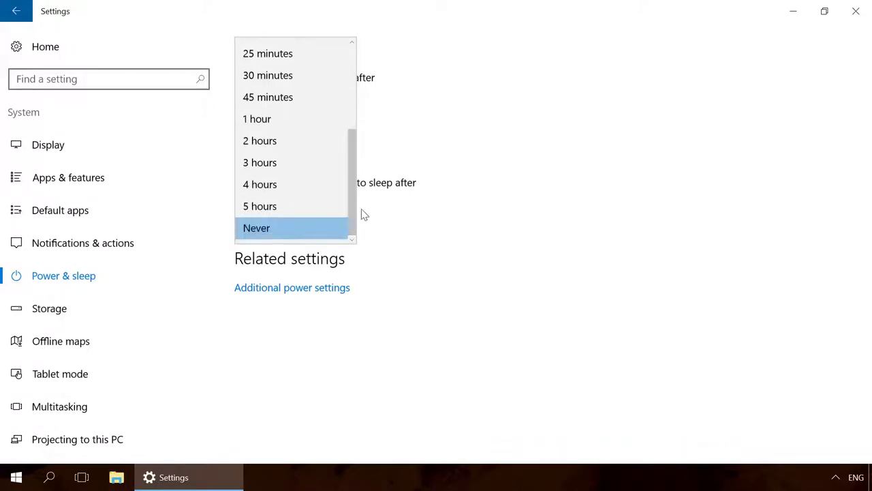
pyautogui.click(260, 230)
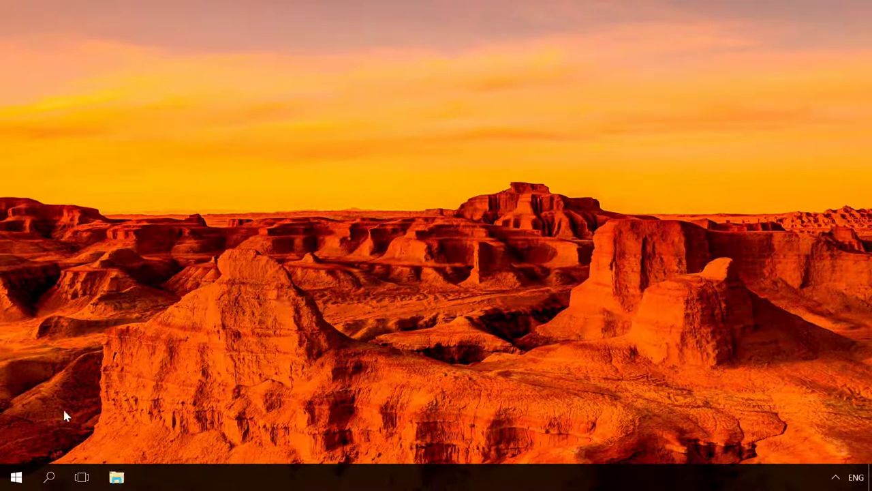
# Step: Open the Control Panel and show its items as large icons
pyautogui.rightClick(15, 478)
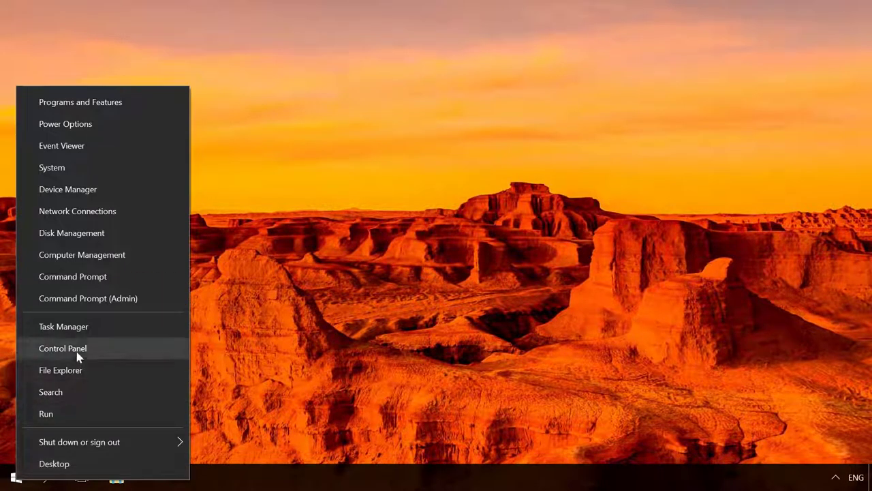
pyautogui.click(77, 352)
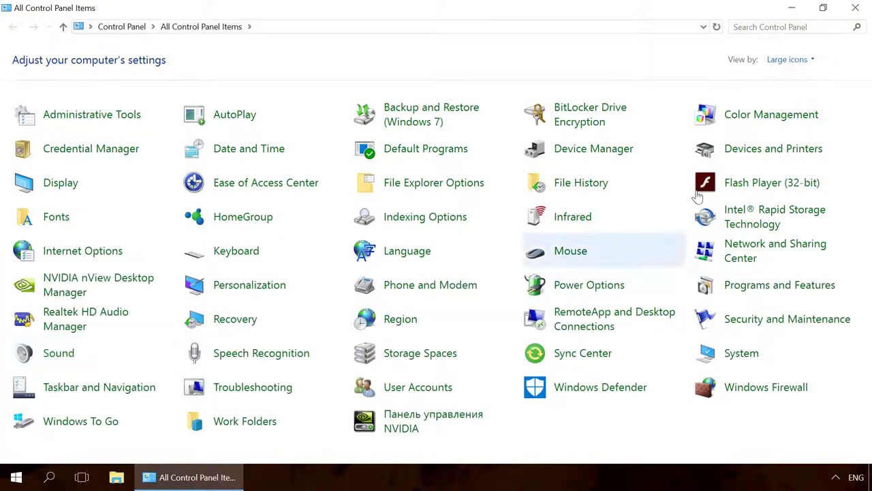
pyautogui.click(789, 60)
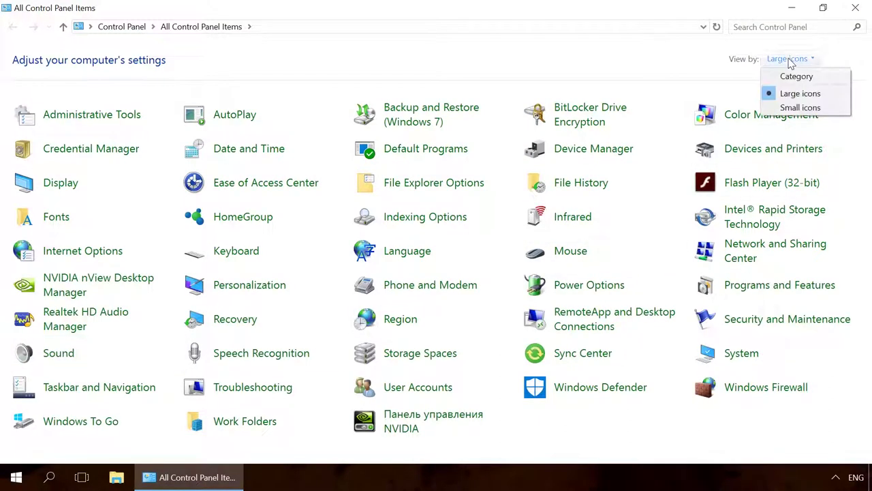
pyautogui.click(791, 94)
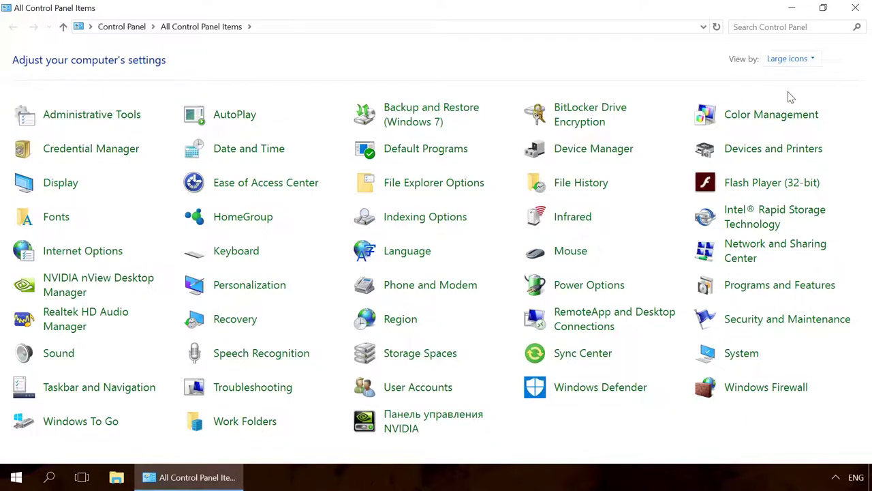
# Step: In the Balanced power plan's settings, review the display turn-off choices and set putting the computer to sleep to Never
pyautogui.click(578, 289)
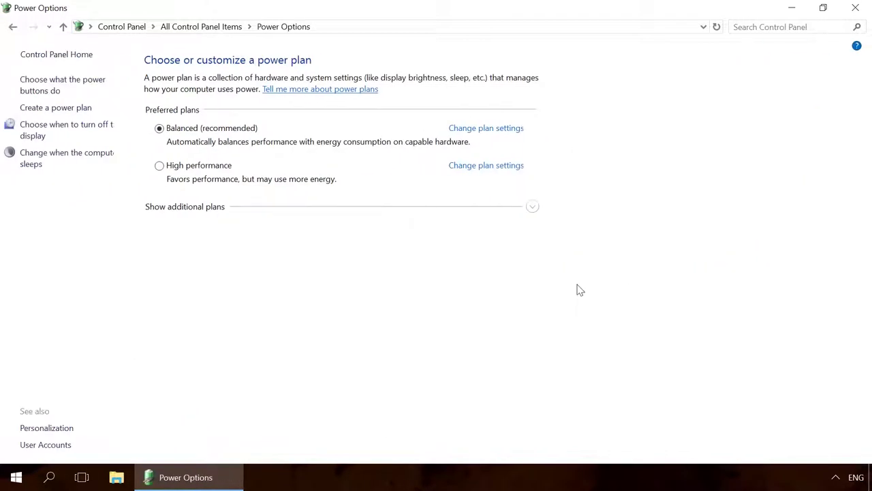
pyautogui.click(49, 158)
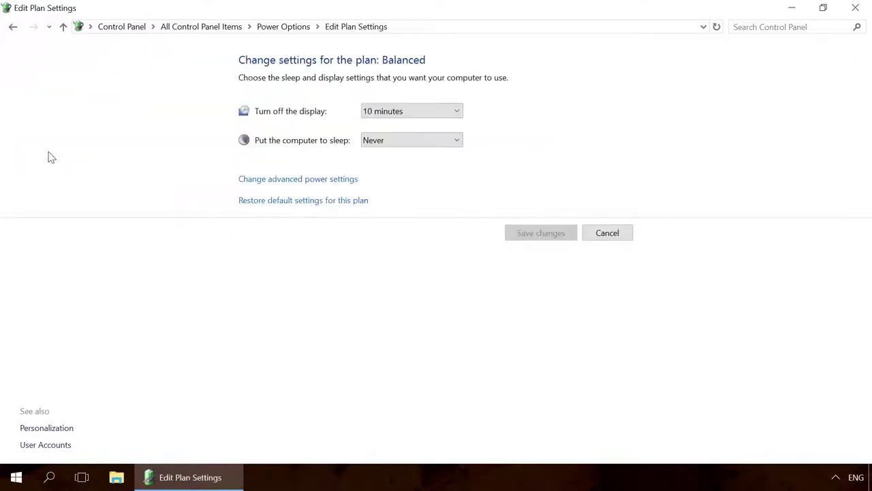
pyautogui.click(377, 113)
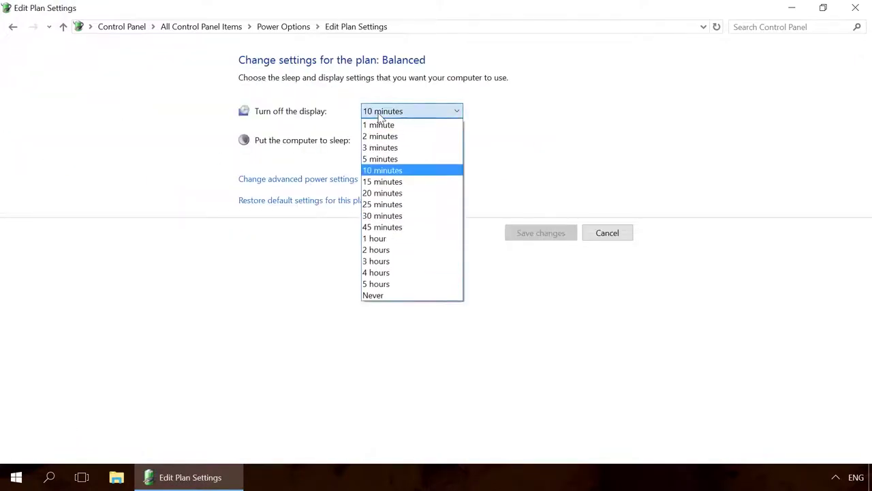
pyautogui.click(379, 115)
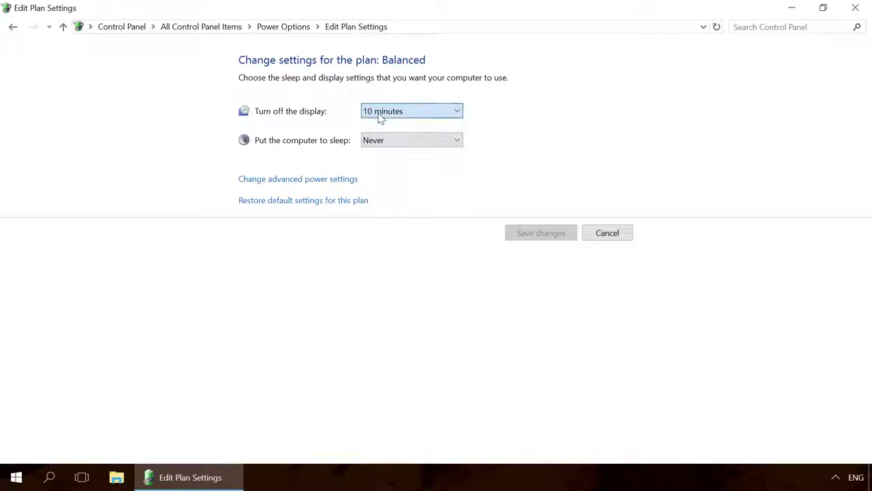
pyautogui.click(379, 141)
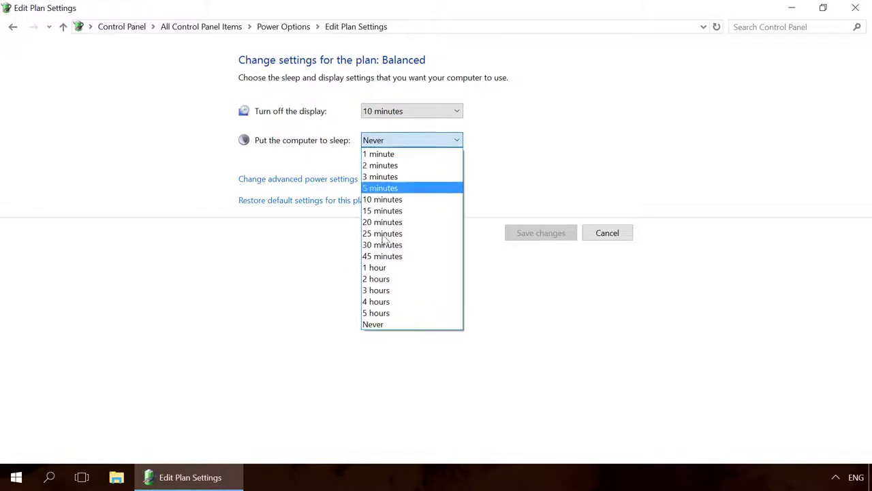
pyautogui.click(371, 326)
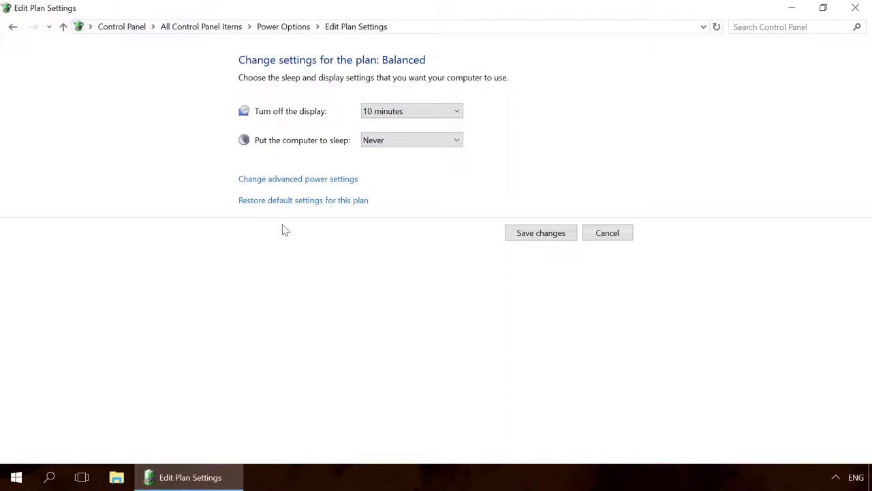
# Step: Open the plan's advanced power settings, check the hard disk turn-off time, and collapse the Hard disk group
pyautogui.click(263, 180)
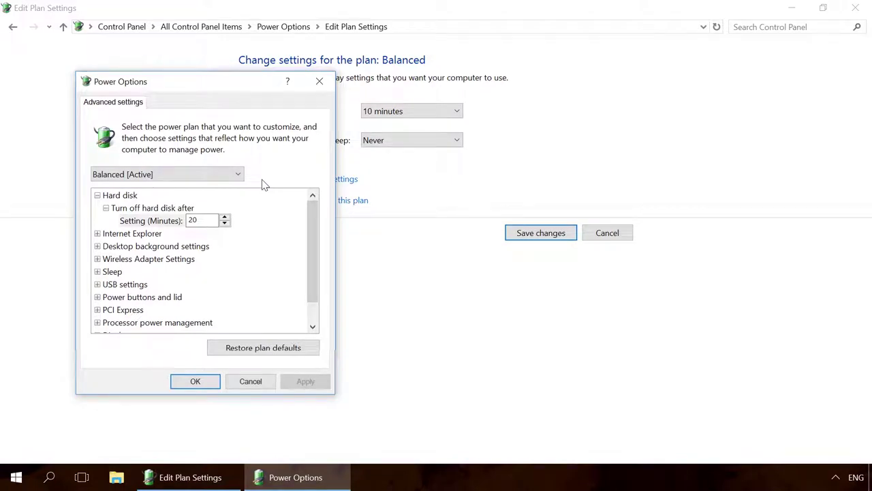
pyautogui.click(157, 208)
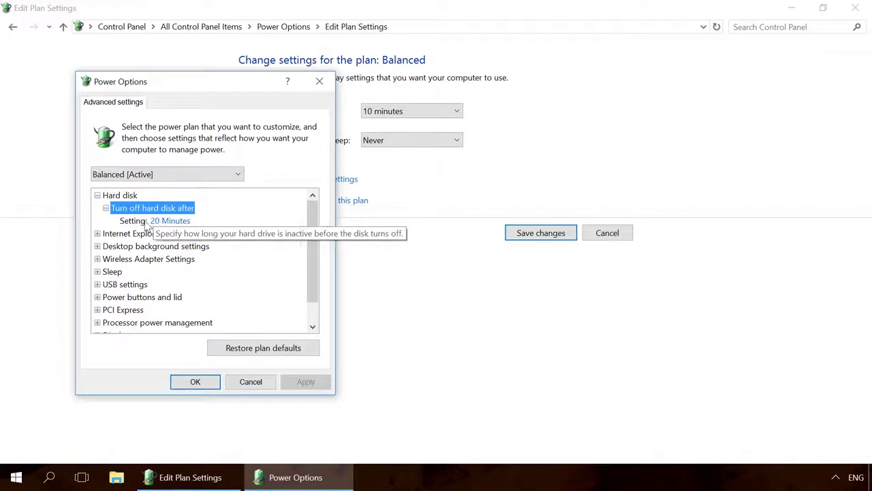
pyautogui.click(143, 222)
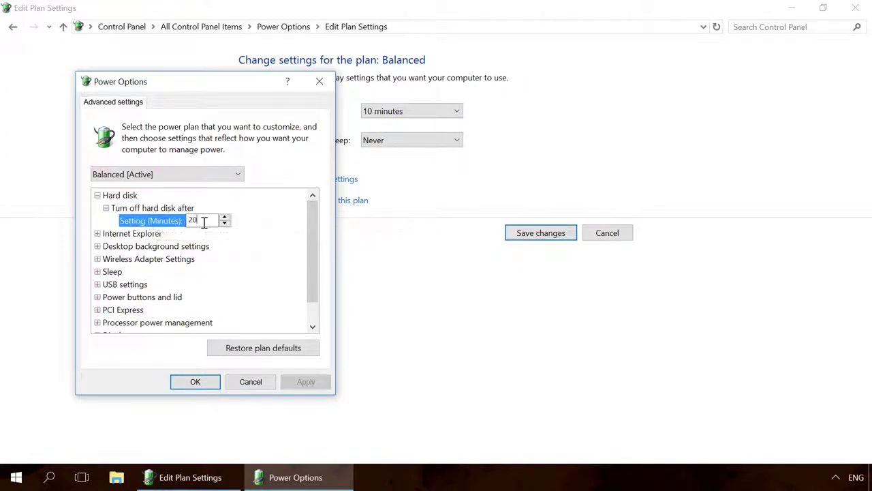
pyautogui.click(97, 195)
# Step: Expand the Sleep group, examine the time set for Hibernate after, and collapse that entry again
pyautogui.click(111, 247)
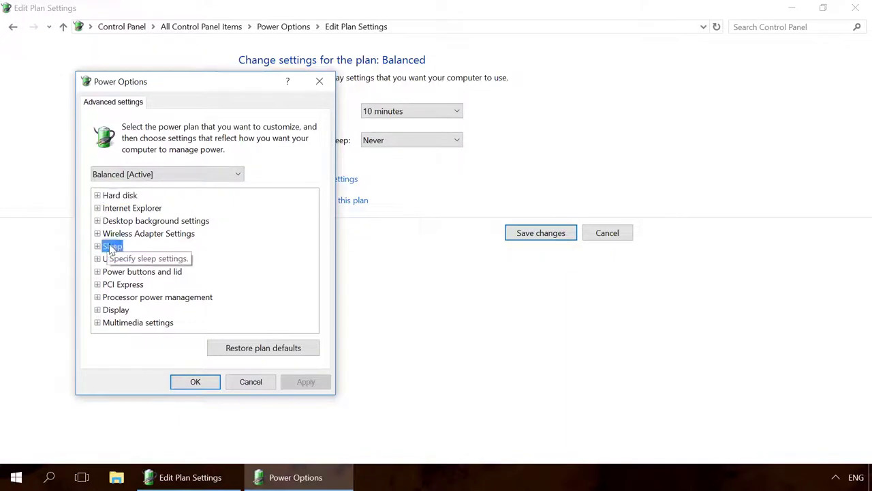
pyautogui.click(97, 247)
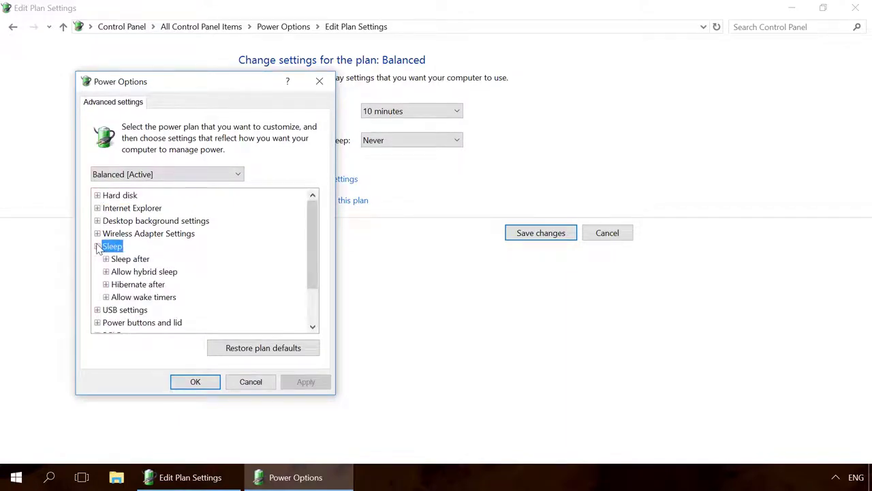
pyautogui.click(126, 285)
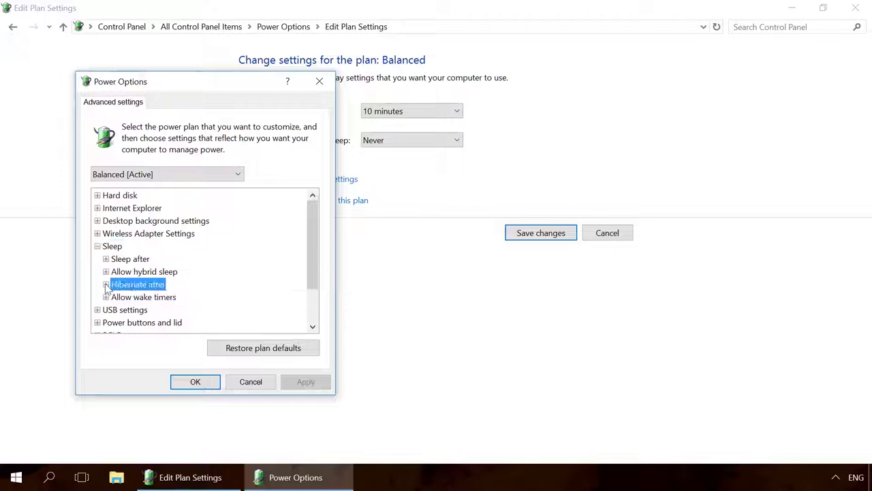
pyautogui.click(107, 285)
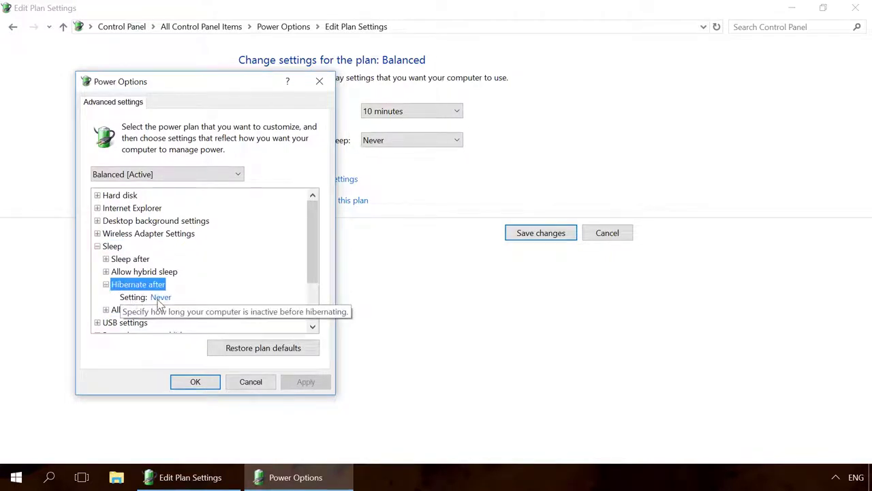
pyautogui.click(161, 298)
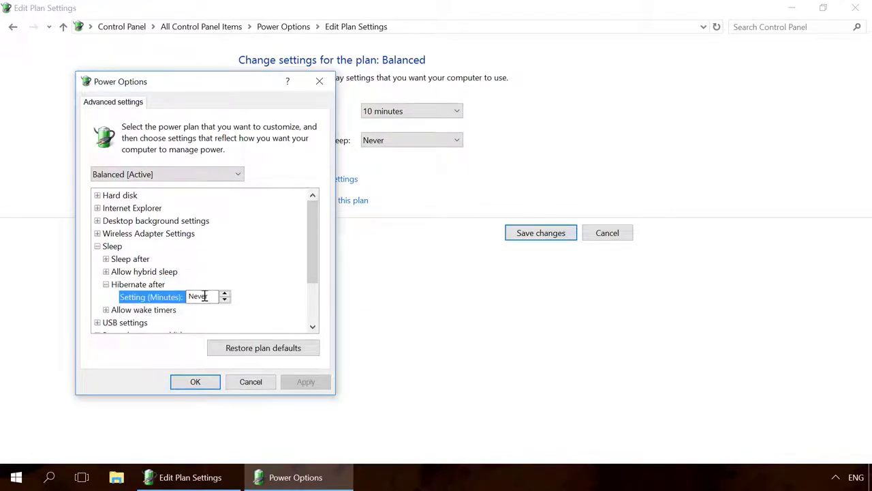
pyautogui.click(138, 286)
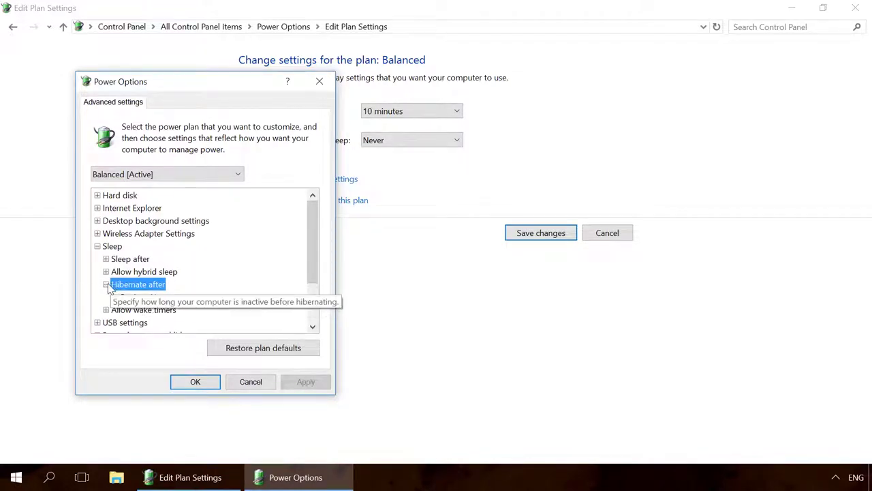
pyautogui.click(107, 285)
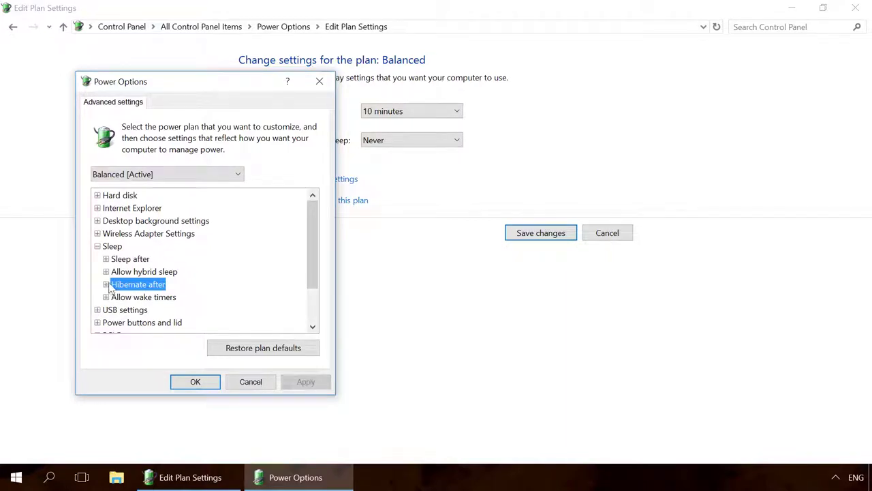
# Step: Expand Allow hybrid sleep in the Sleep group, examine its available choices, and collapse the entry again
pyautogui.click(114, 272)
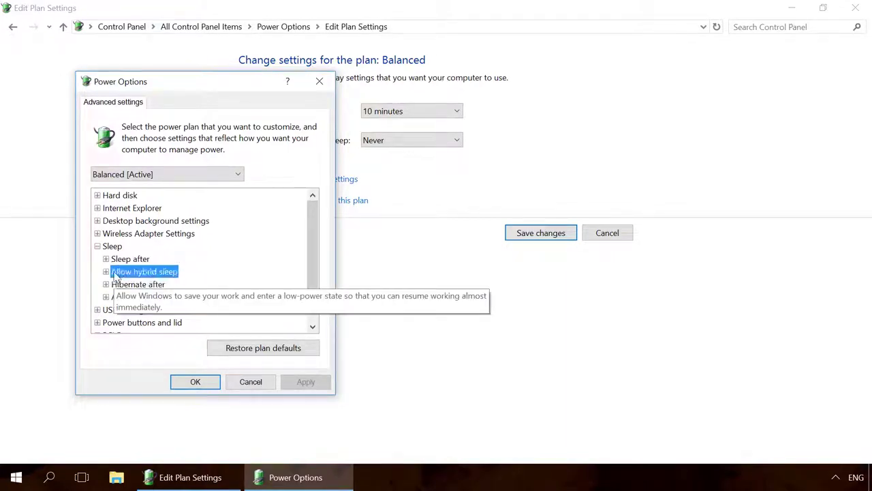
pyautogui.click(106, 272)
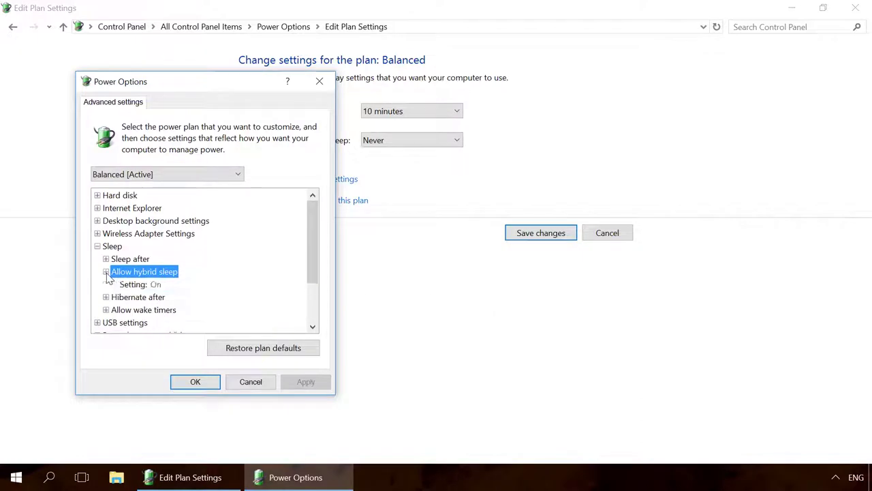
pyautogui.click(156, 285)
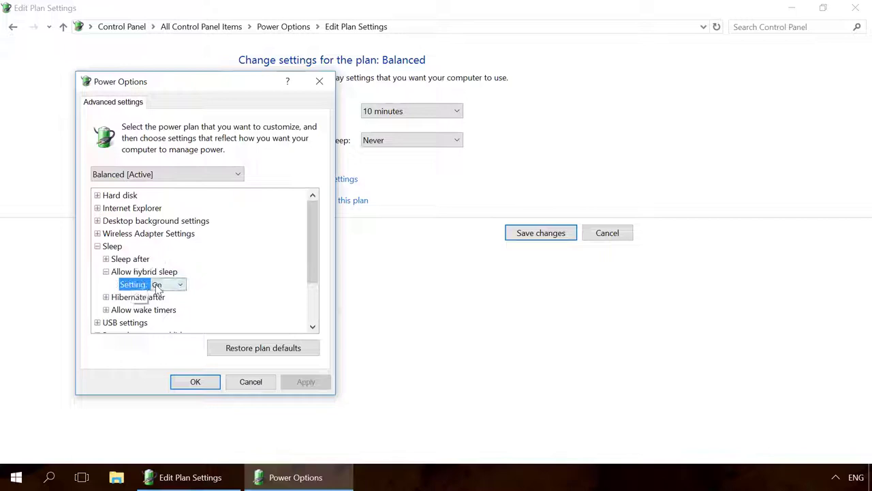
pyautogui.click(164, 286)
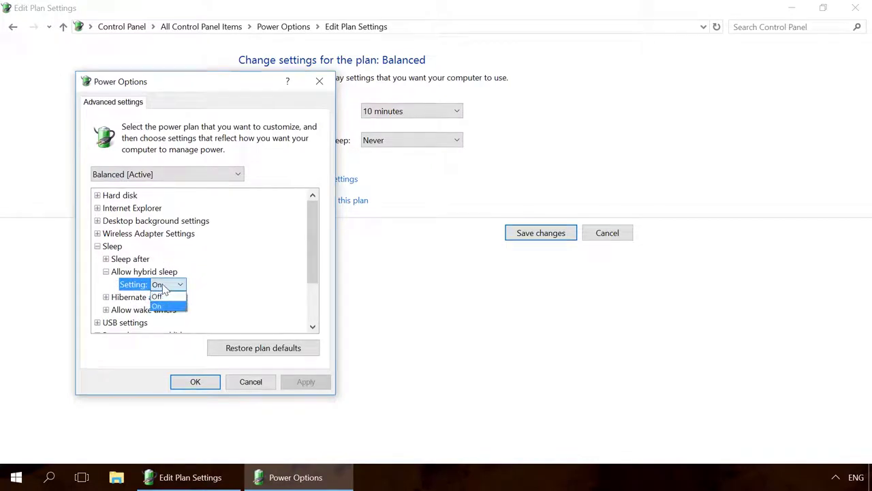
pyautogui.click(164, 287)
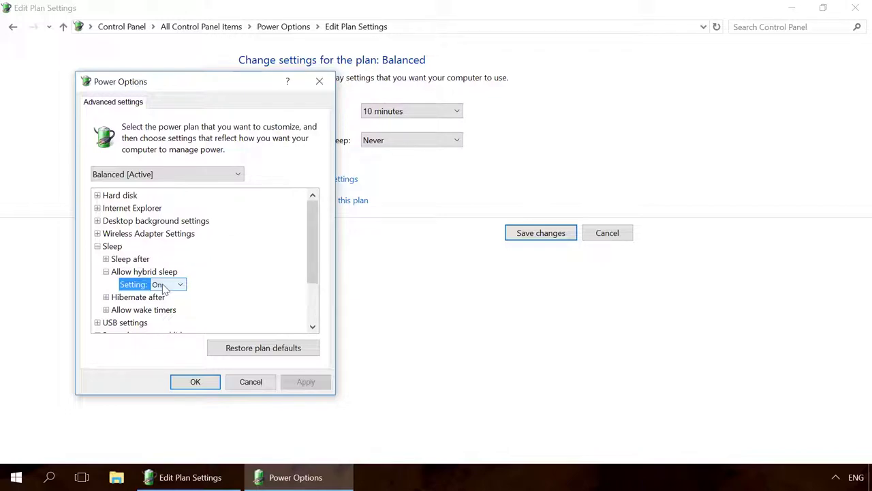
pyautogui.click(107, 272)
# Step: Expand Allow wake timers, examine its available choices, and collapse the whole Sleep group
pyautogui.click(110, 300)
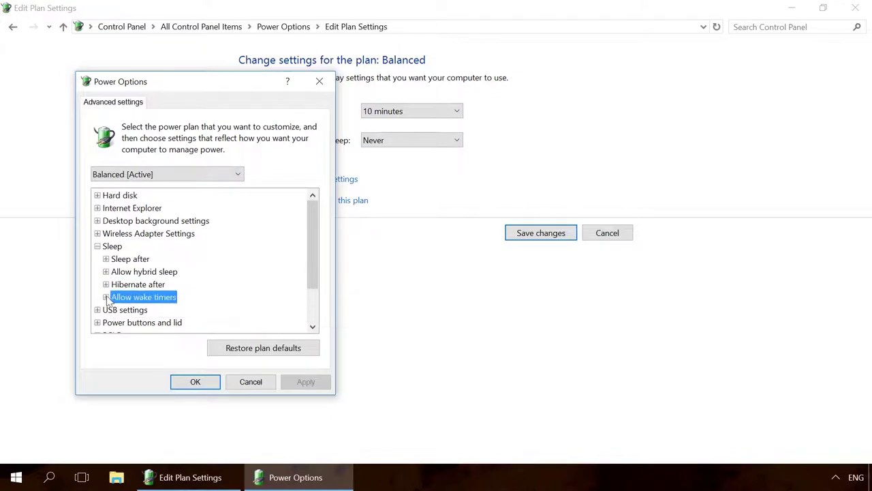
pyautogui.click(106, 297)
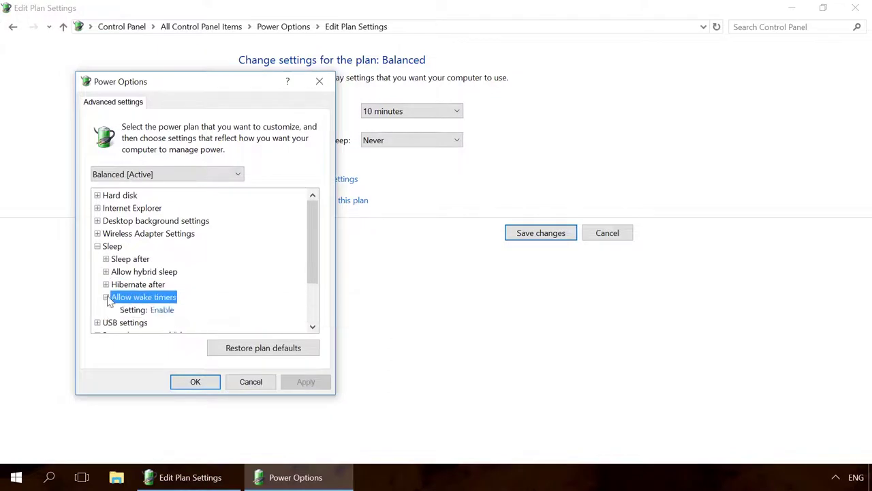
pyautogui.click(161, 314)
pyautogui.click(180, 311)
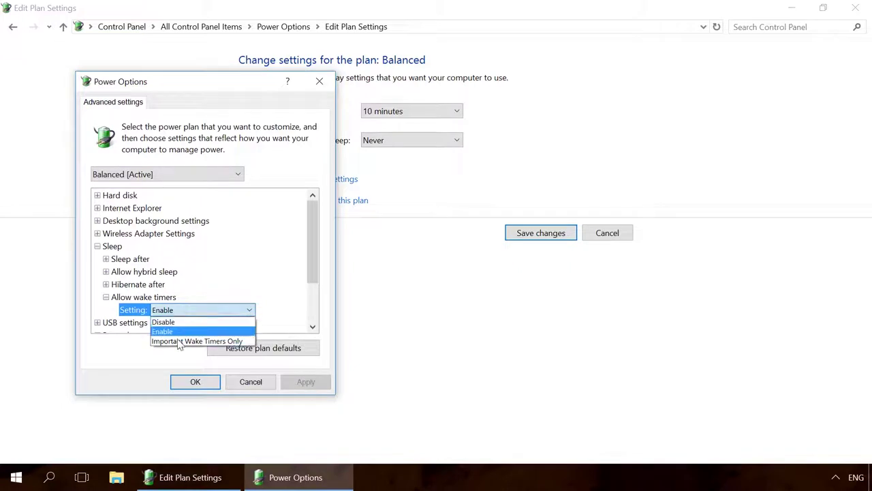
pyautogui.click(194, 310)
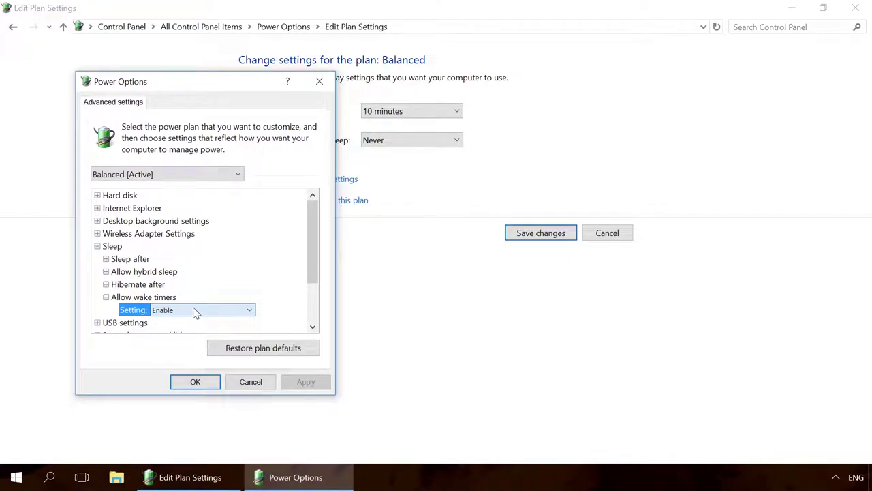
pyautogui.click(97, 247)
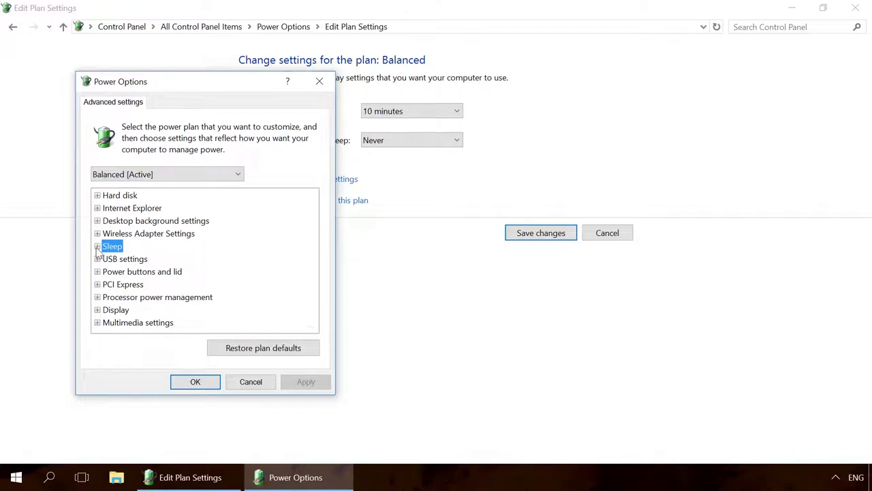
# Step: Check which button actions the Power buttons and lid group offers, collapse it, and dismiss the advanced power settings without saving
pyautogui.click(97, 271)
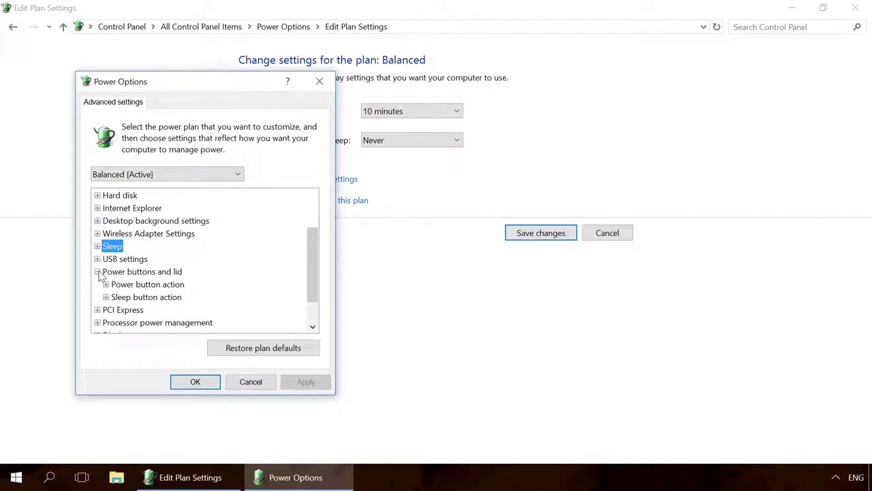
pyautogui.click(97, 272)
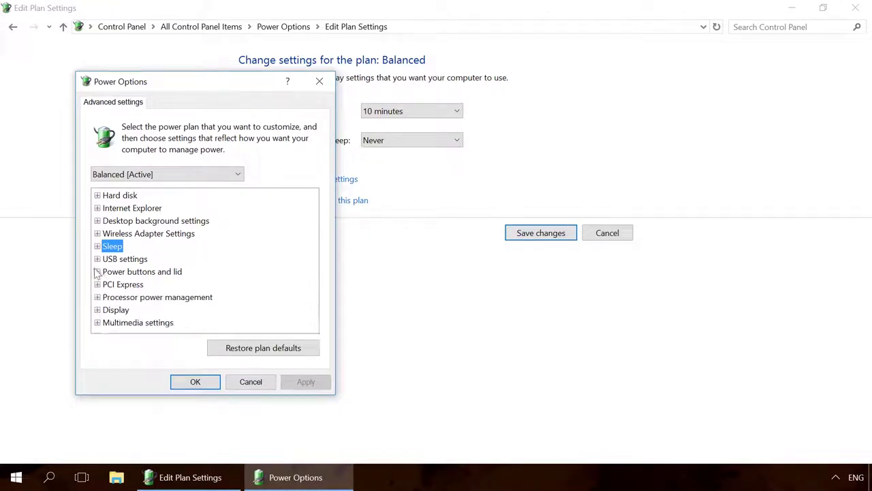
pyautogui.click(244, 385)
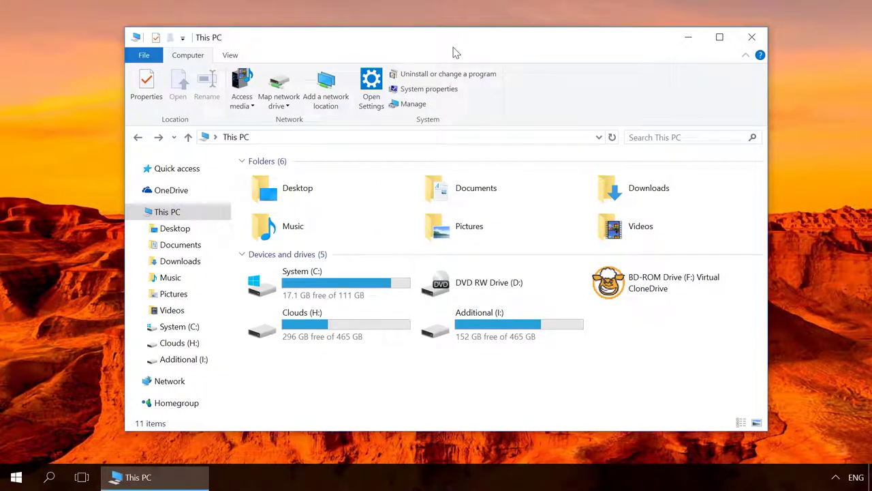
# Step: Open Device Manager by way of the system properties and expand the Mice and other pointing devices category
pyautogui.click(429, 90)
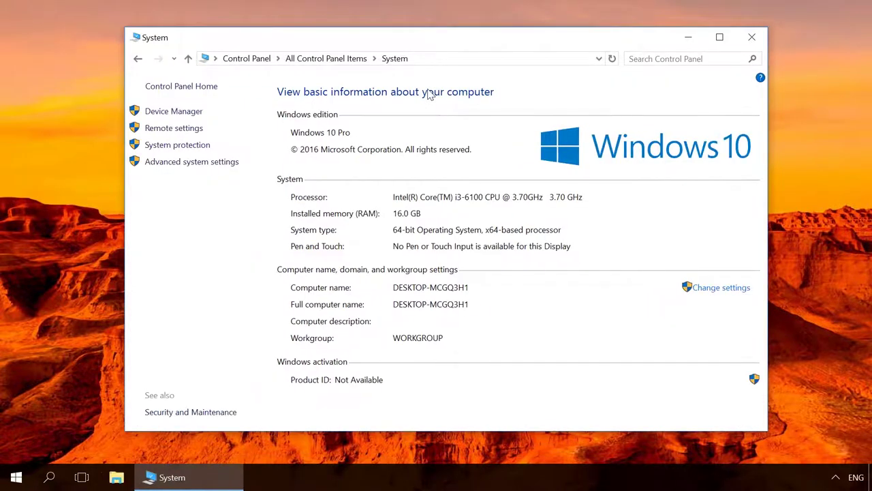
pyautogui.click(175, 112)
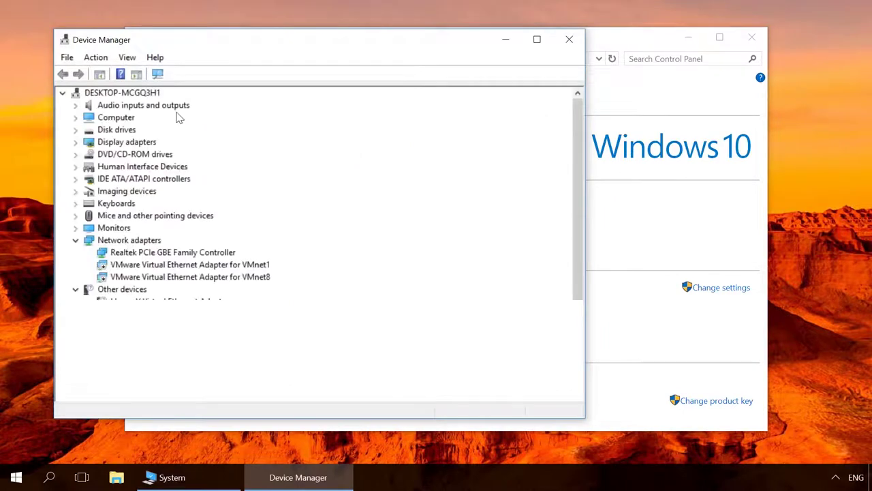
pyautogui.moveTo(177, 43); pyautogui.dragTo(209, 24)
pyautogui.click(158, 198)
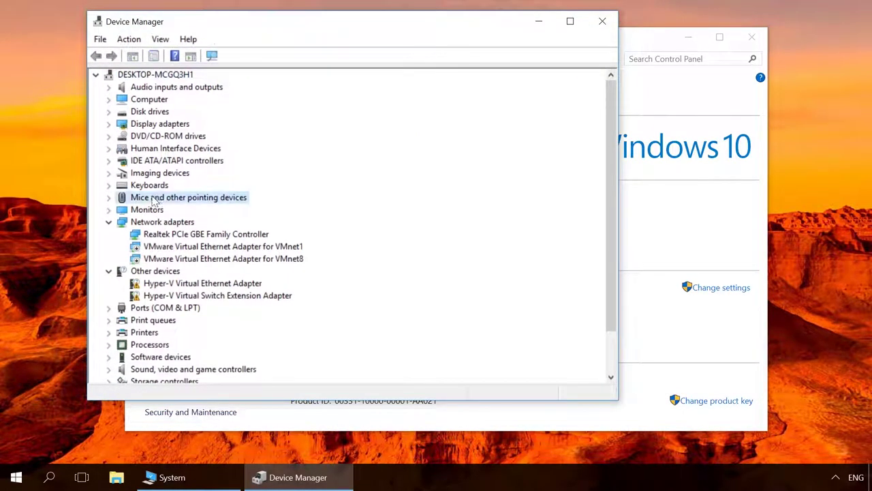
pyautogui.click(108, 197)
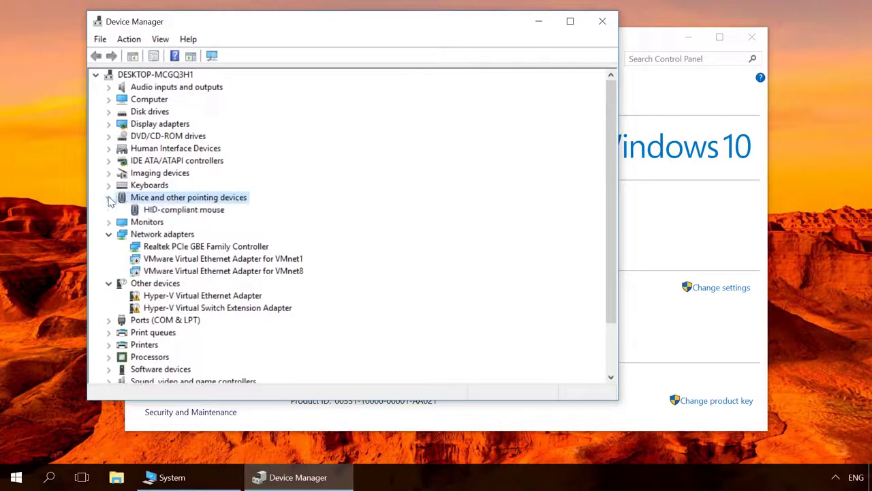
# Step: In the HID-compliant mouse's power management properties, toggle Allow this device to wake the computer and close the properties without confirming
pyautogui.rightClick(176, 213)
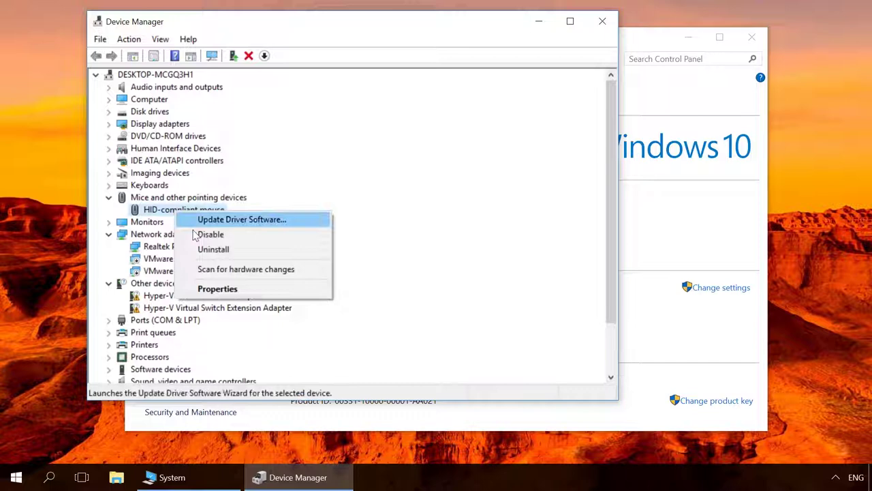
pyautogui.click(217, 289)
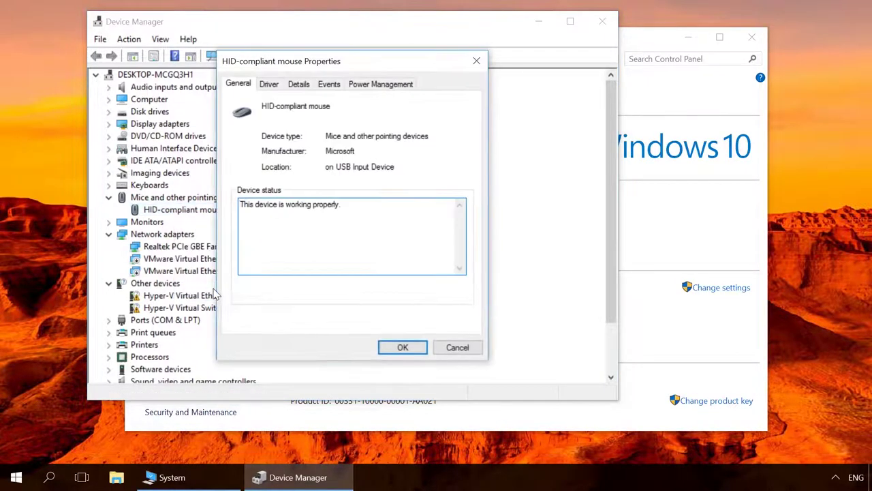
pyautogui.click(379, 87)
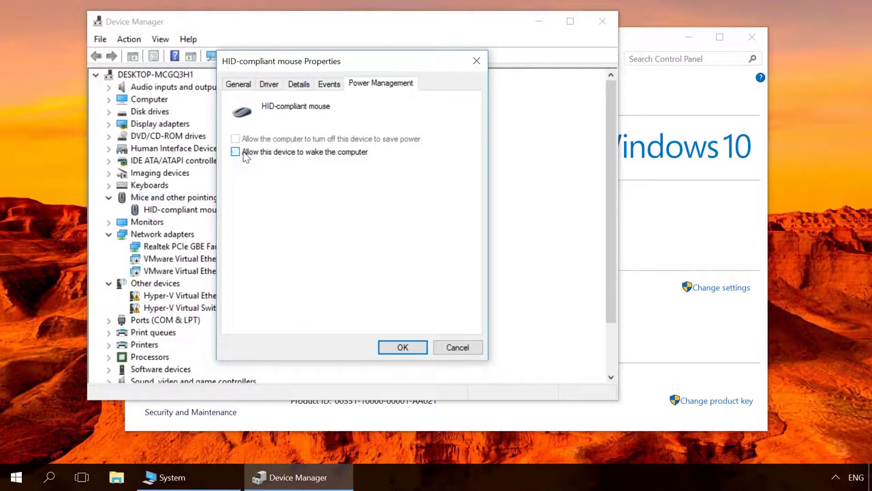
pyautogui.click(235, 152)
pyautogui.click(476, 61)
# Step: Expand Keyboards, open the HID Keyboard Device's power management properties, and toggle Allow this device to wake the computer twice
pyautogui.click(157, 184)
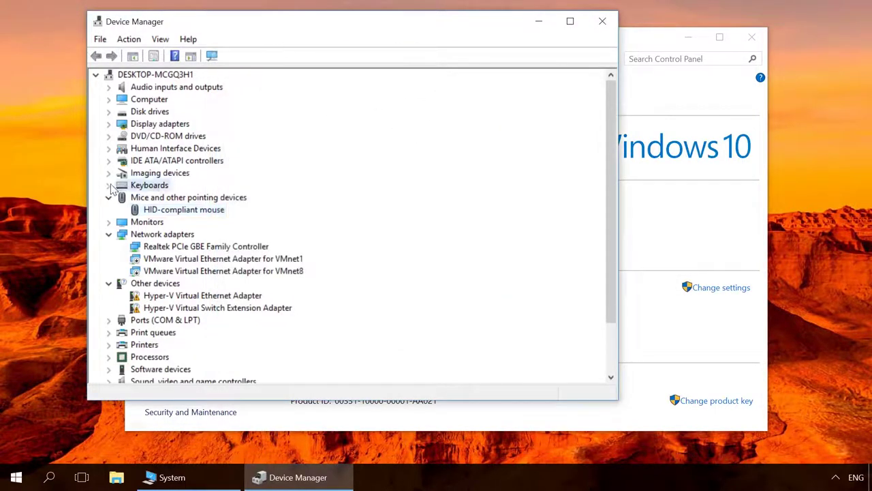
pyautogui.click(109, 184)
pyautogui.rightClick(174, 199)
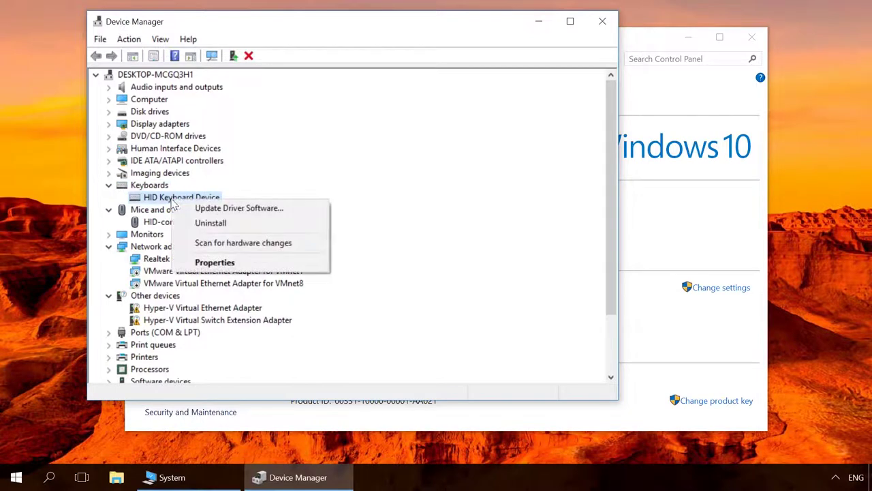
pyautogui.click(220, 264)
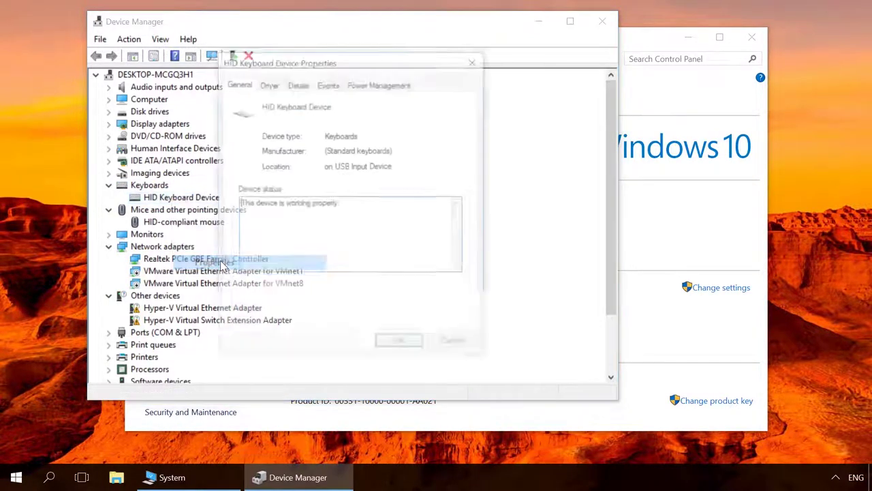
pyautogui.click(374, 87)
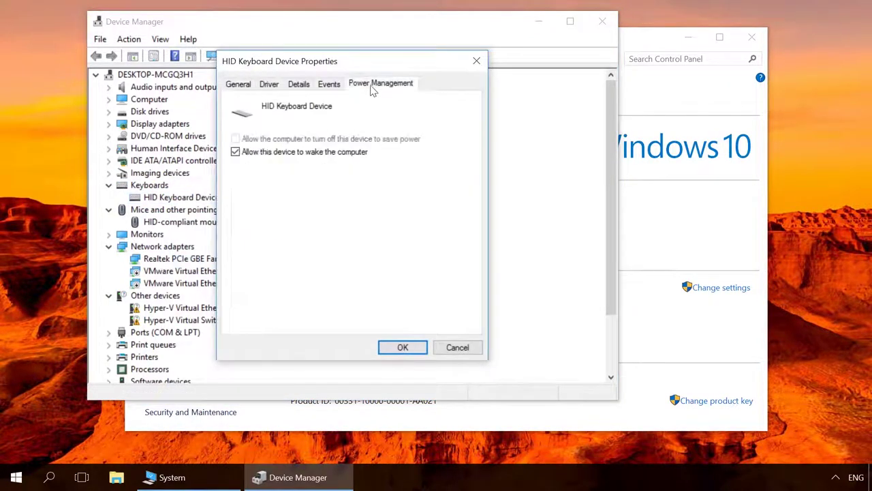
pyautogui.click(259, 153)
pyautogui.click(259, 156)
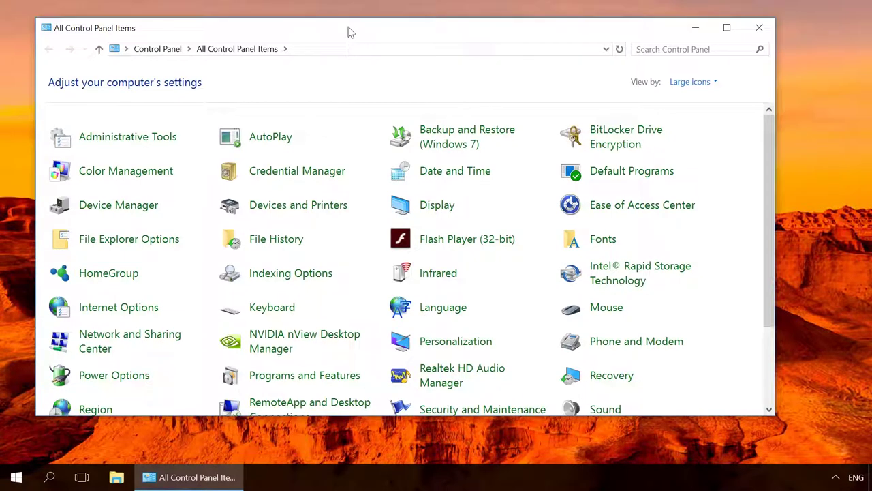
# Step: Open the Balanced plan's advanced power settings through the Control Panel's Power Options
pyautogui.click(120, 377)
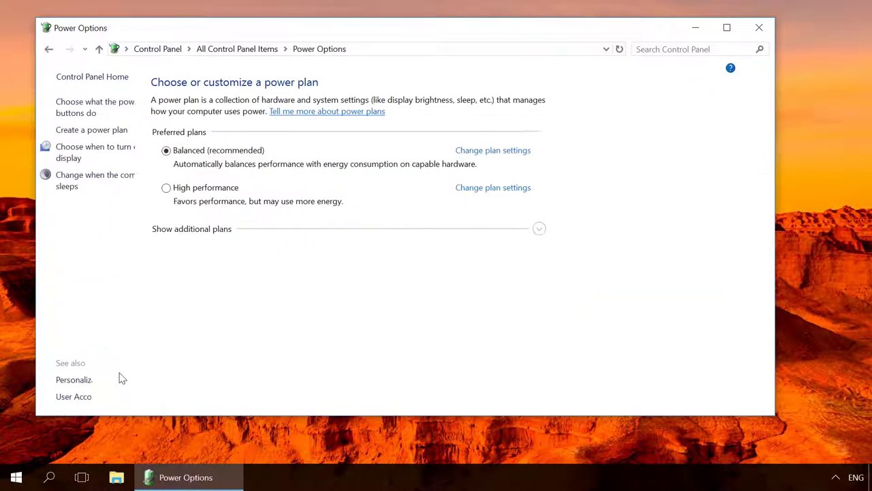
pyautogui.click(119, 179)
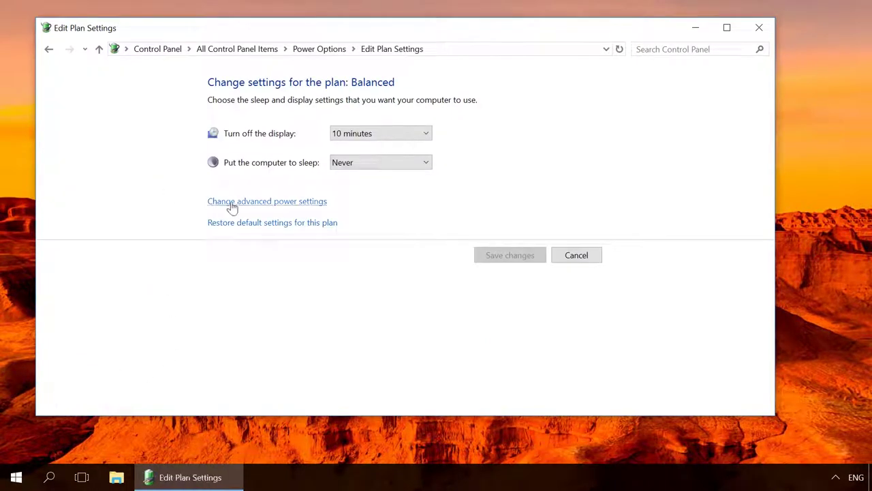
pyautogui.click(234, 203)
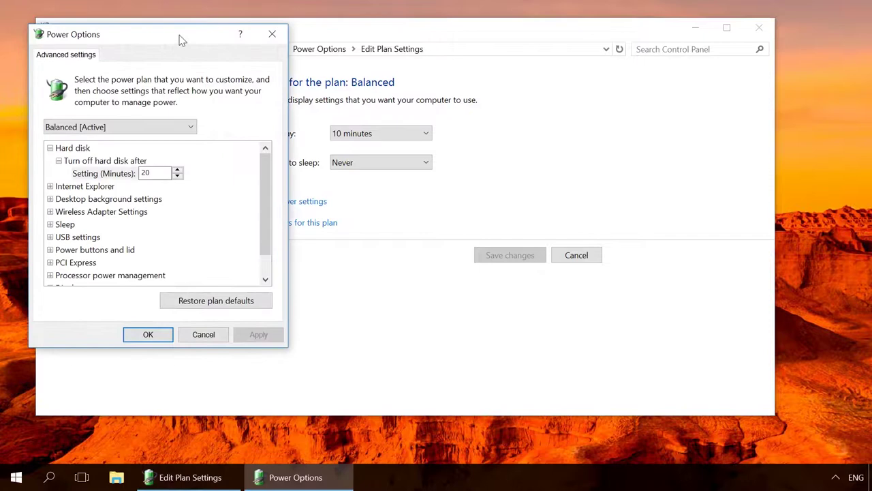
pyautogui.moveTo(181, 36); pyautogui.dragTo(345, 59)
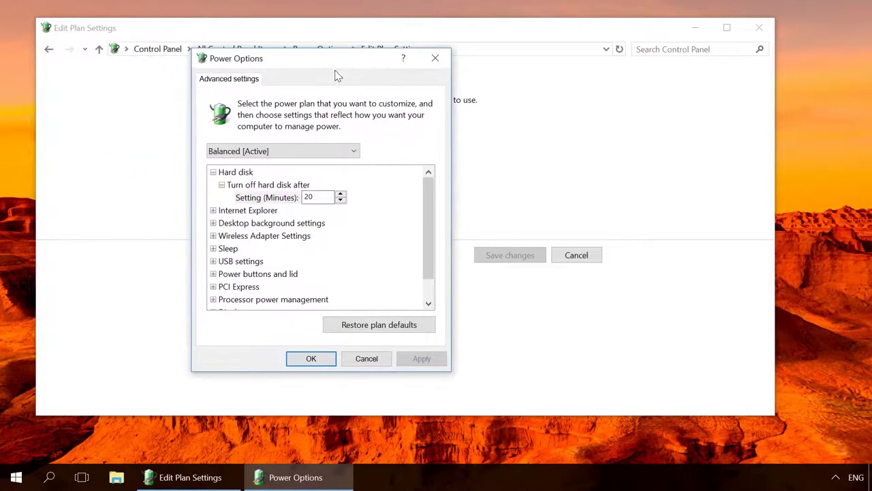
# Step: Expand the Sleep group and its Allow wake timers entry, and open that setting for editing
pyautogui.click(213, 249)
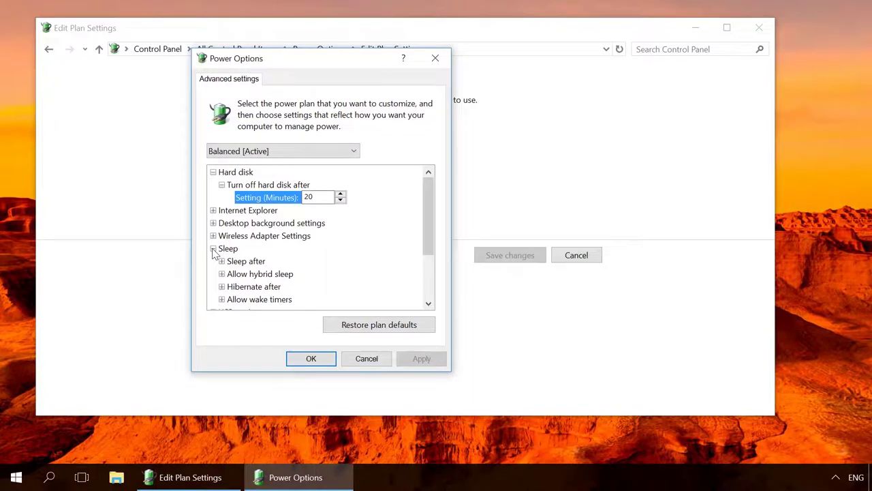
pyautogui.click(258, 299)
pyautogui.scroll(-1, 225, 268)
pyautogui.click(222, 261)
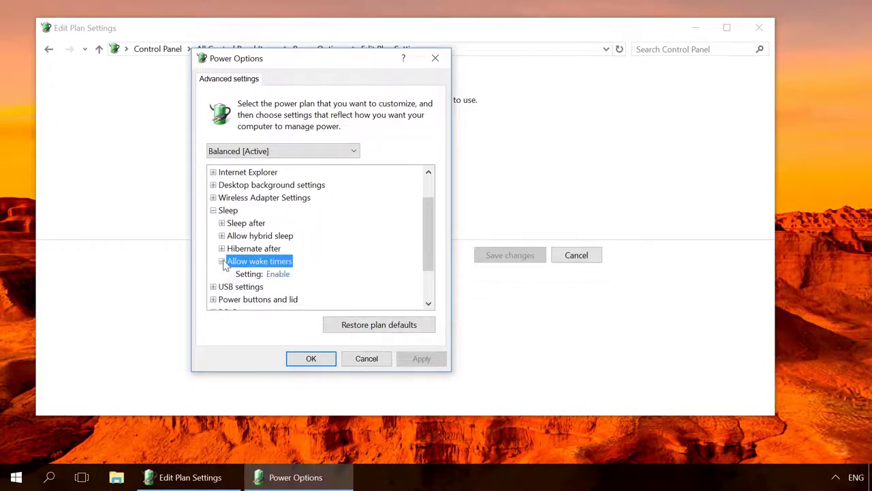
pyautogui.click(278, 276)
pyautogui.click(278, 276)
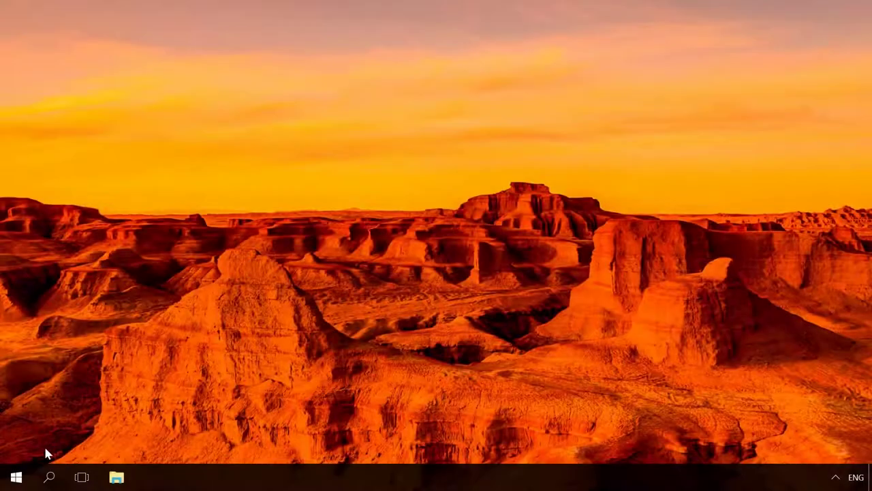
# Step: Open the HID-compliant mouse's power management properties in Device Manager and place the properties window clear of the device list
pyautogui.rightClick(17, 482)
pyautogui.click(84, 193)
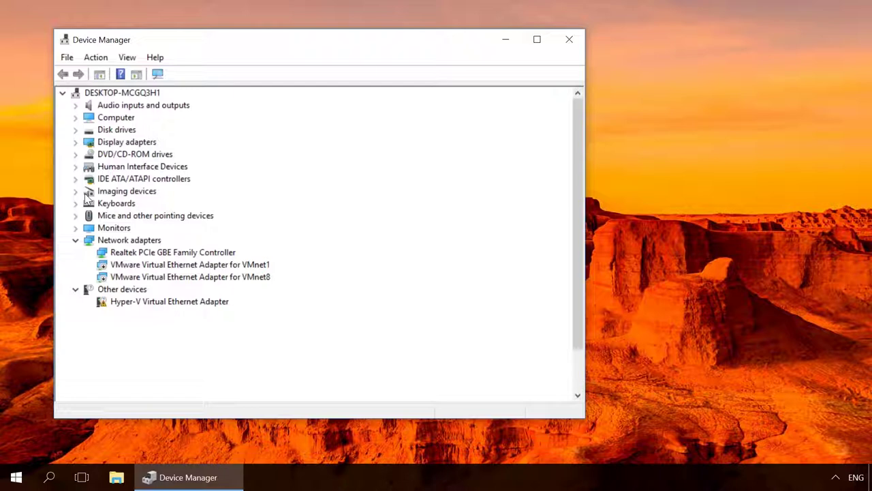
pyautogui.doubleClick(112, 216)
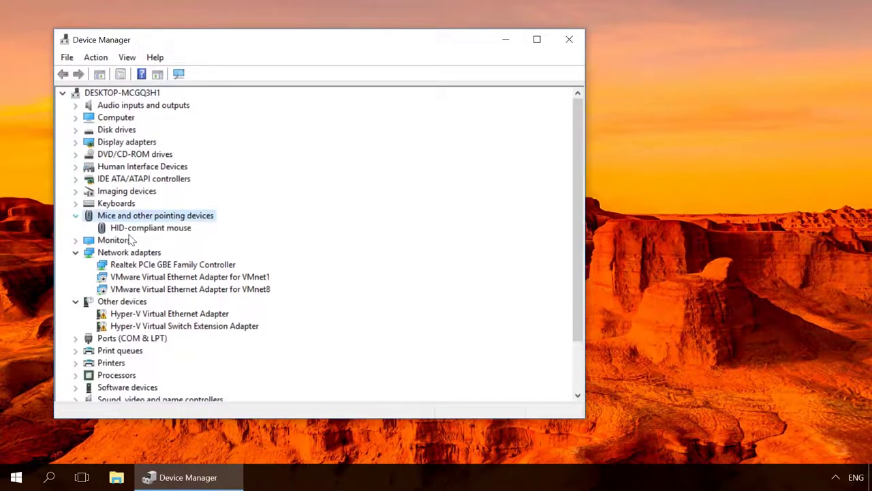
pyautogui.rightClick(156, 228)
pyautogui.click(173, 306)
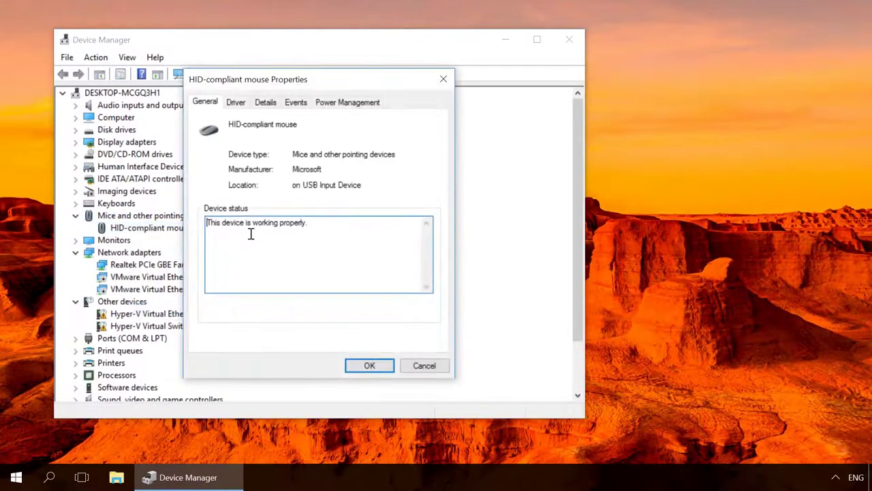
pyautogui.click(357, 103)
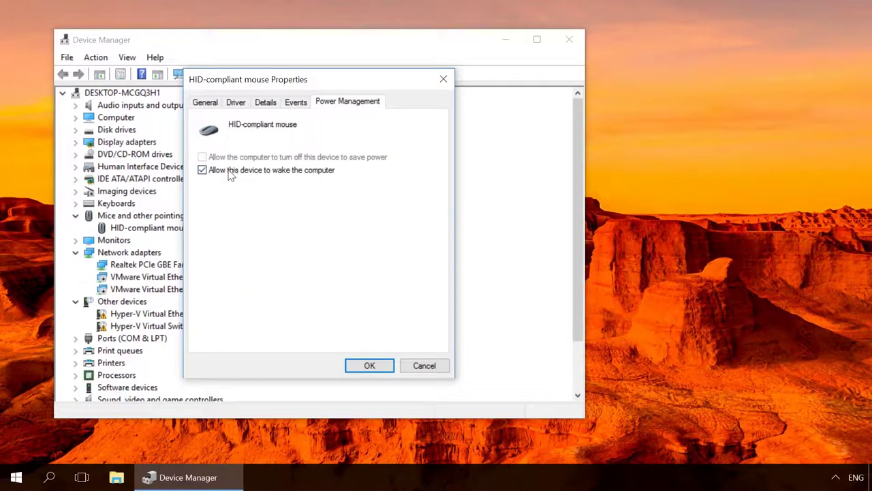
pyautogui.moveTo(310, 79); pyautogui.dragTo(620, 72)
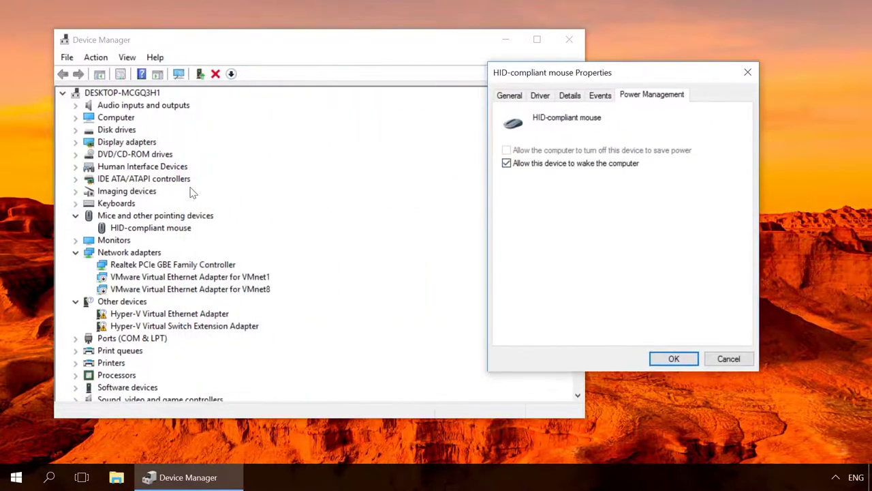
# Step: Expand Keyboards and display the HID Keyboard Device's power management properties beside those of the mouse
pyautogui.click(122, 203)
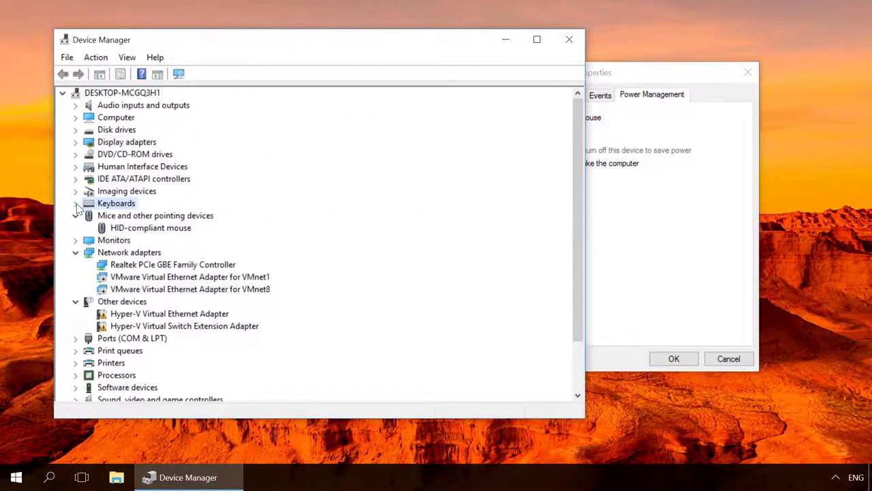
pyautogui.click(75, 203)
pyautogui.rightClick(145, 216)
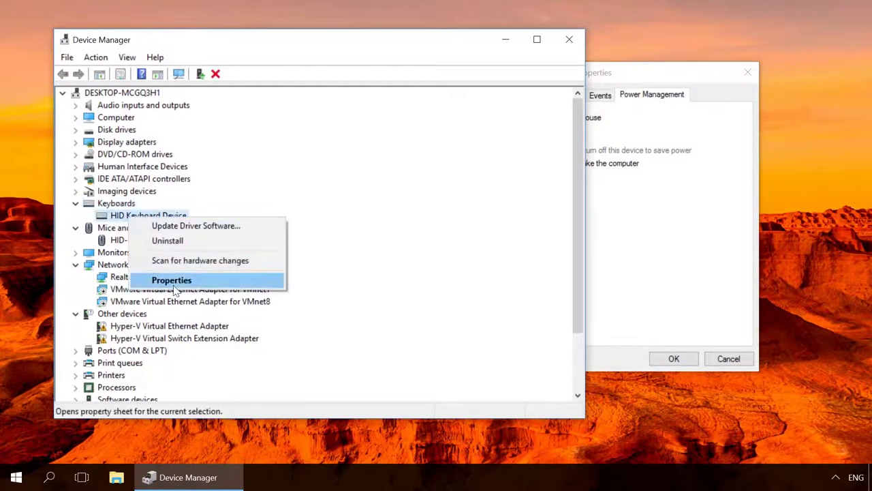
pyautogui.click(171, 280)
pyautogui.click(348, 101)
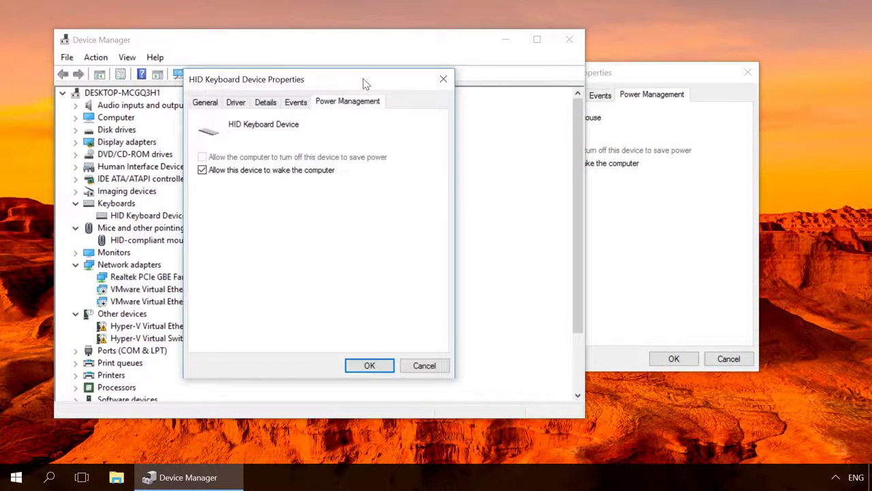
pyautogui.click(507, 40)
pyautogui.moveTo(358, 83); pyautogui.dragTo(383, 75)
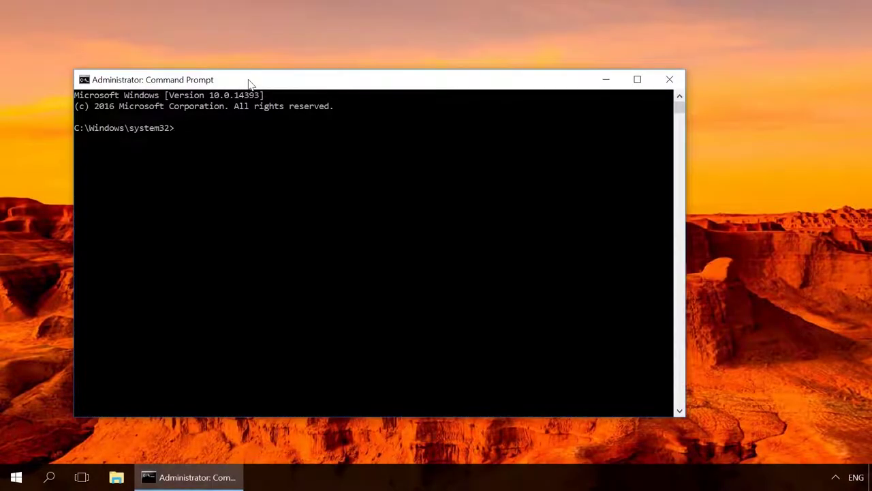
# Step: Run powercfg /requests in the administrator Command Prompt to list what is keeping the computer awake
pyautogui.write('powercfg /requests')
pyautogui.press('Return')
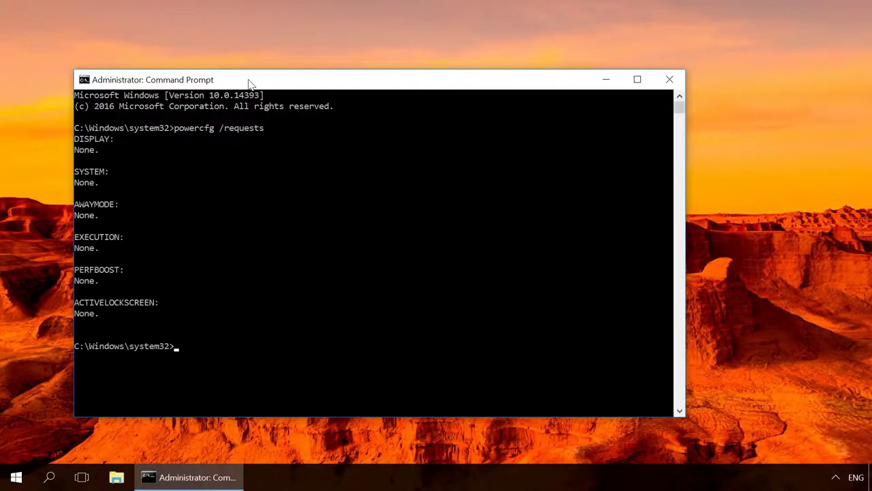